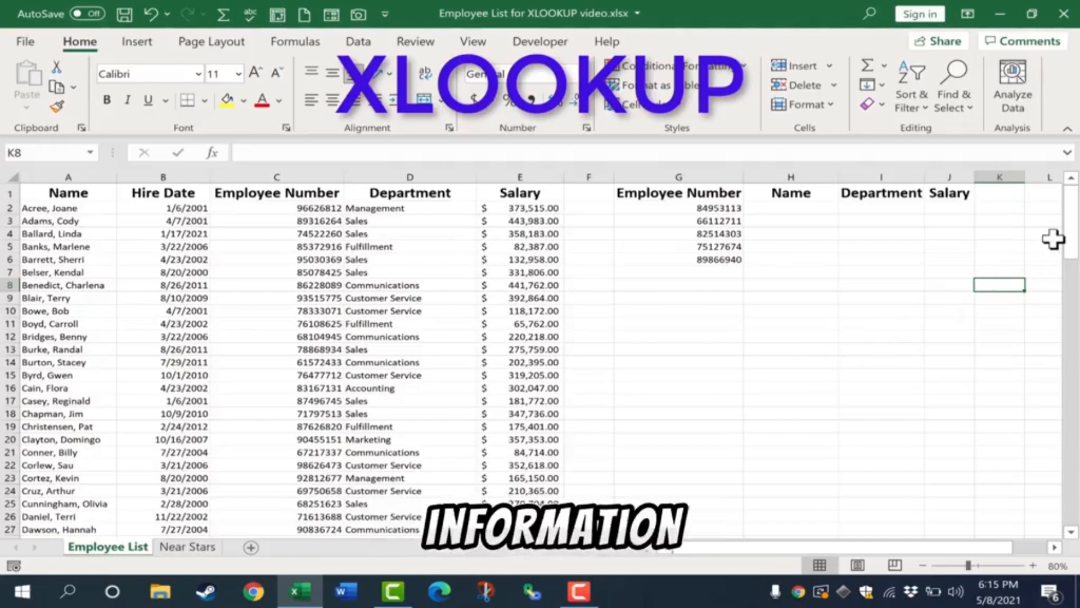
click(1053, 239)
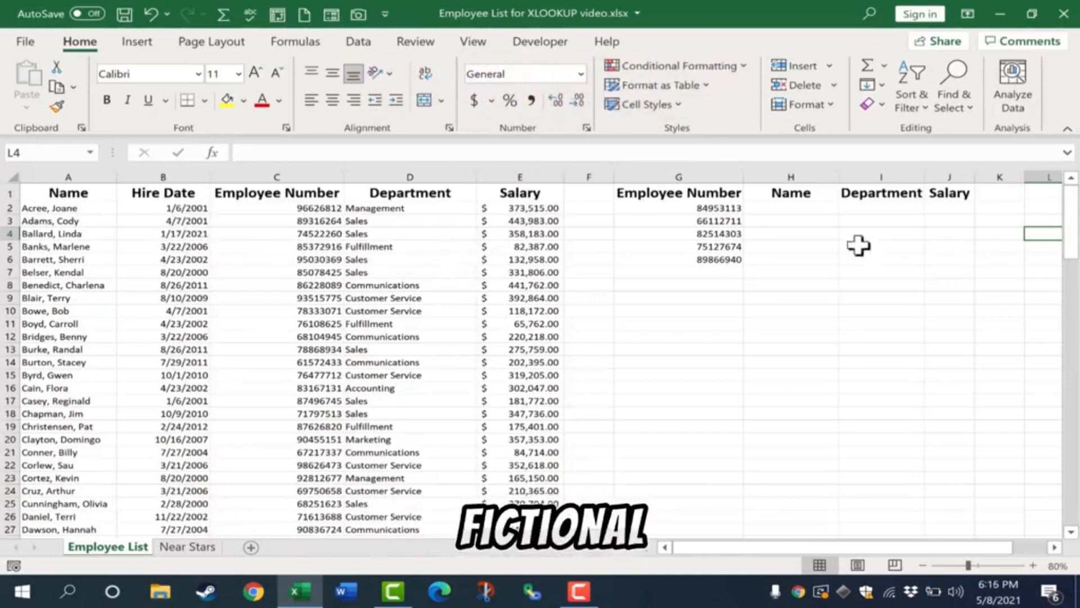
drag(1076, 223, 1017, 104)
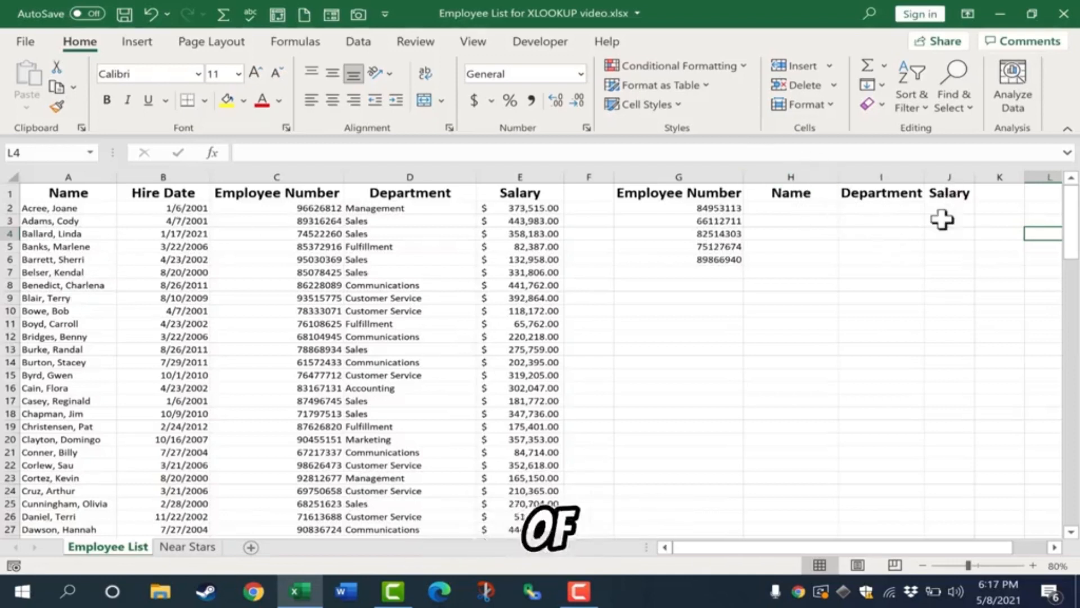
Start an XLOOKUP formula in cell H2 under Name, using cell G2 as the lookup value
click(778, 210)
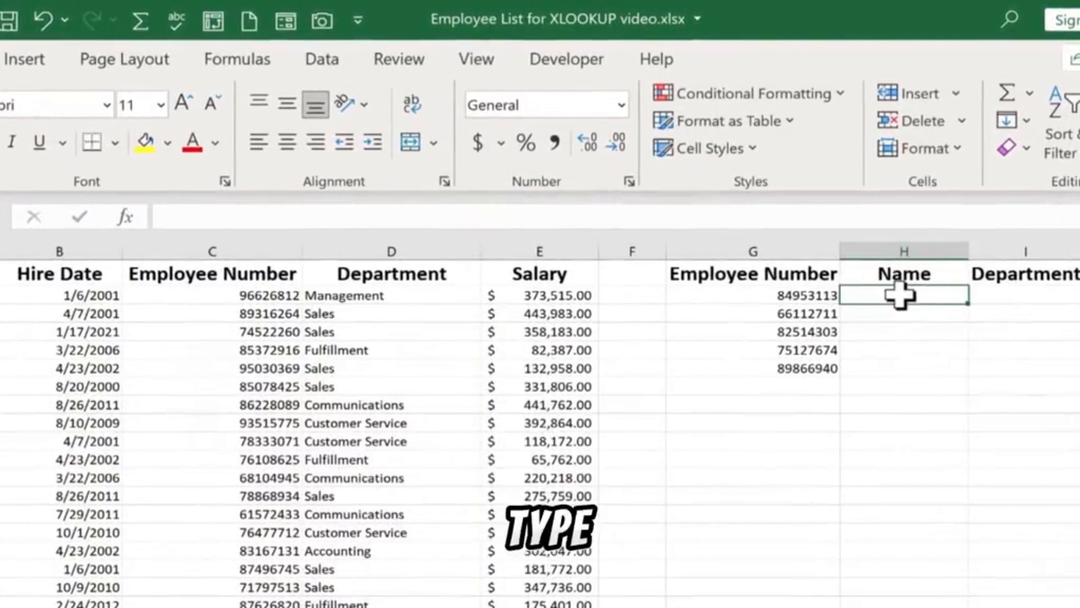
text(=xloo)
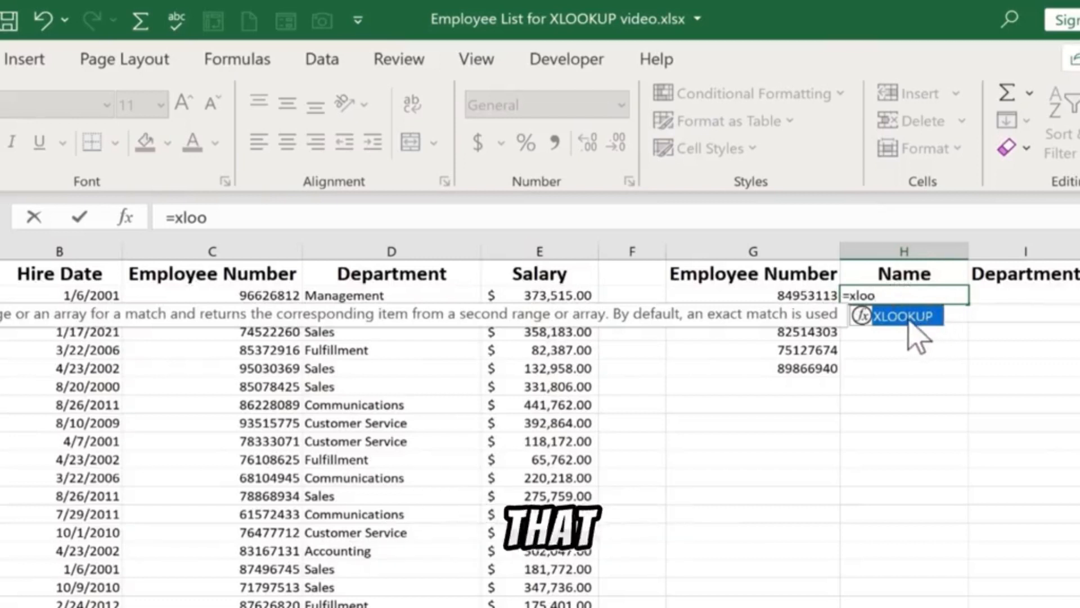
text(kup)
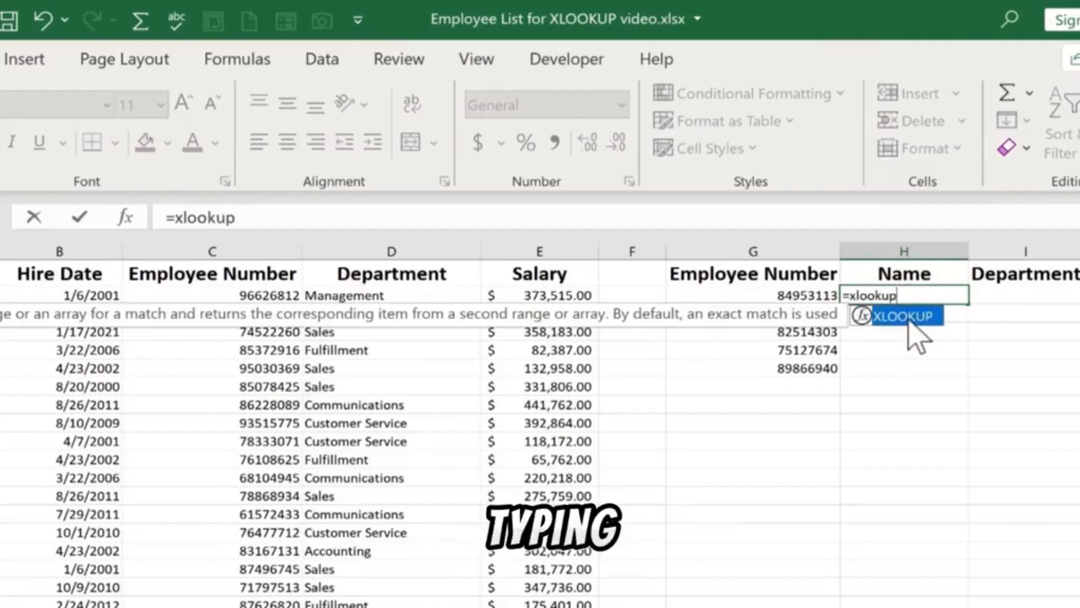
text((8)
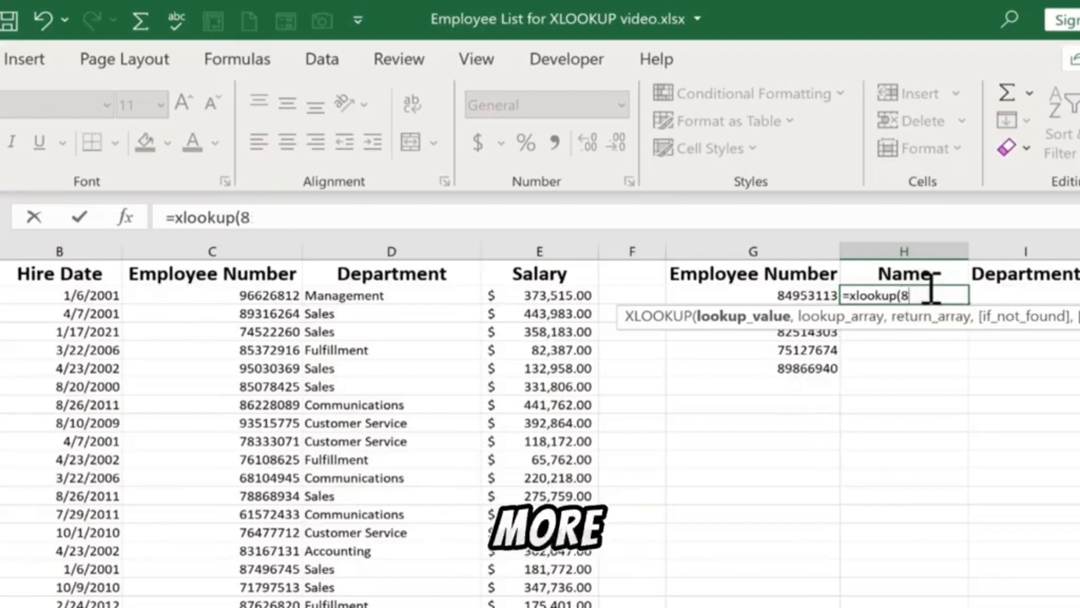
key(BackSpace)
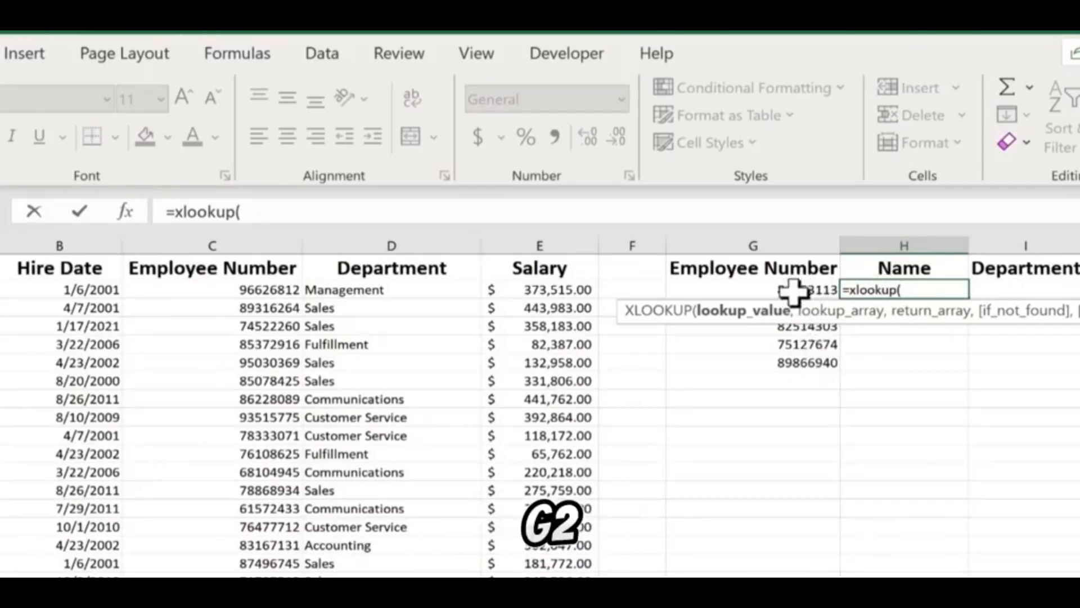
click(794, 291)
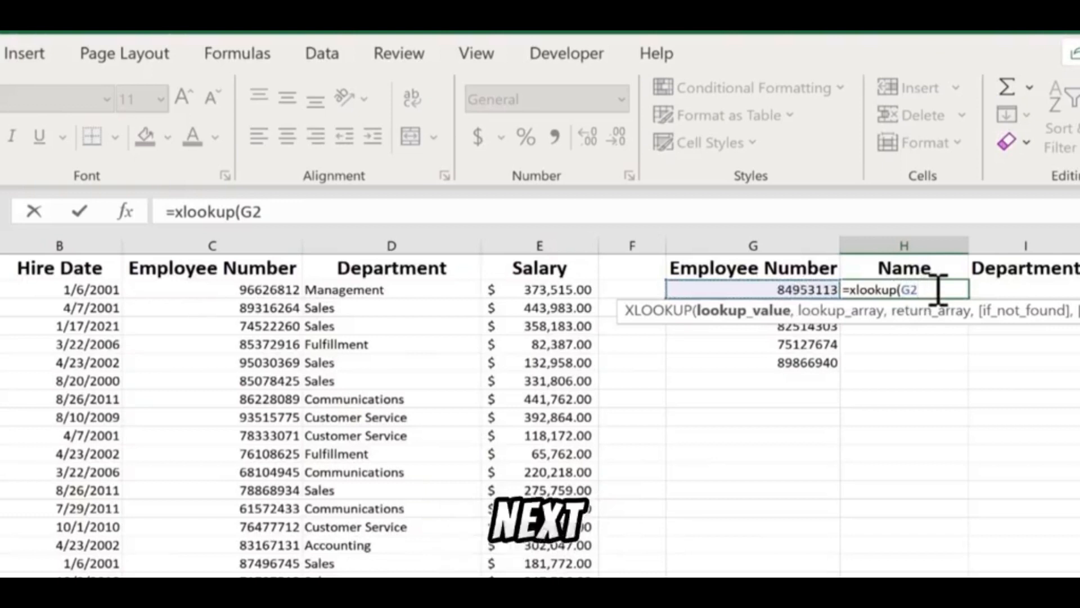
Set the formula's lookup array to the whole Employee Number column, C:C
text(,)
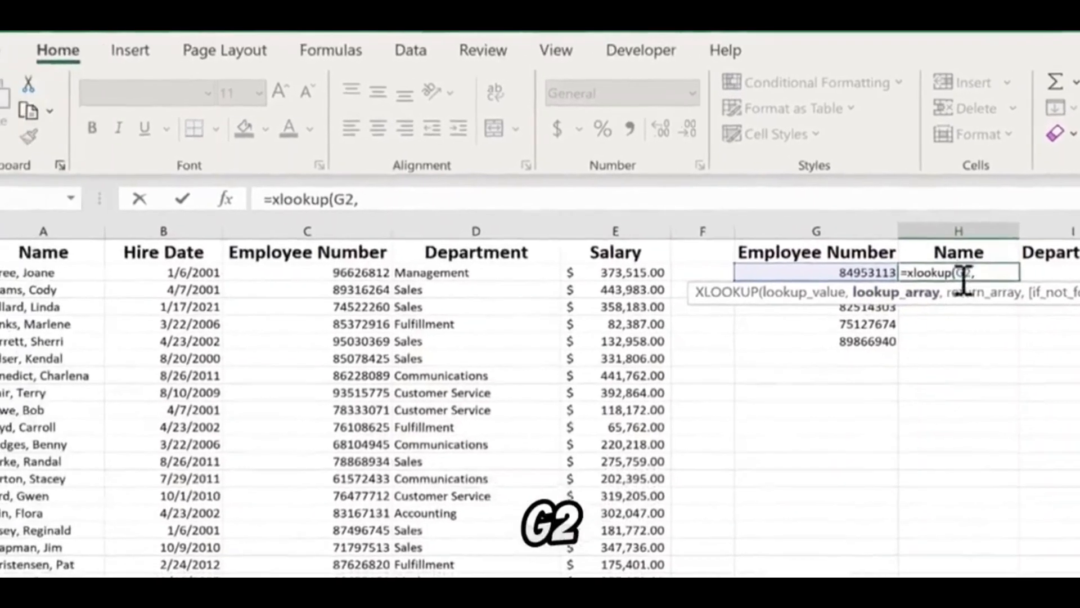
click(78, 225)
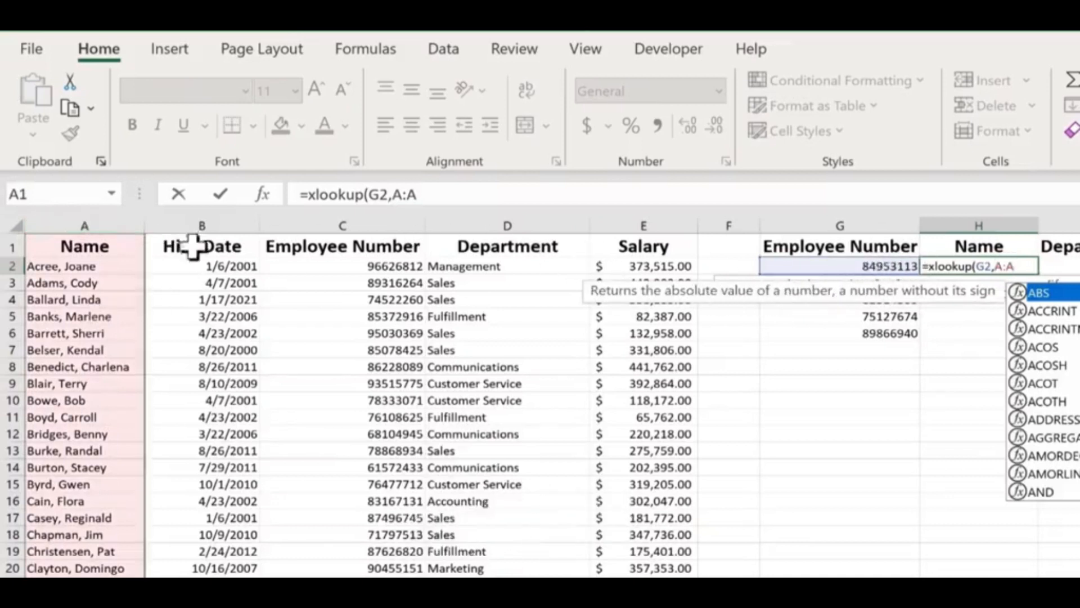
click(232, 224)
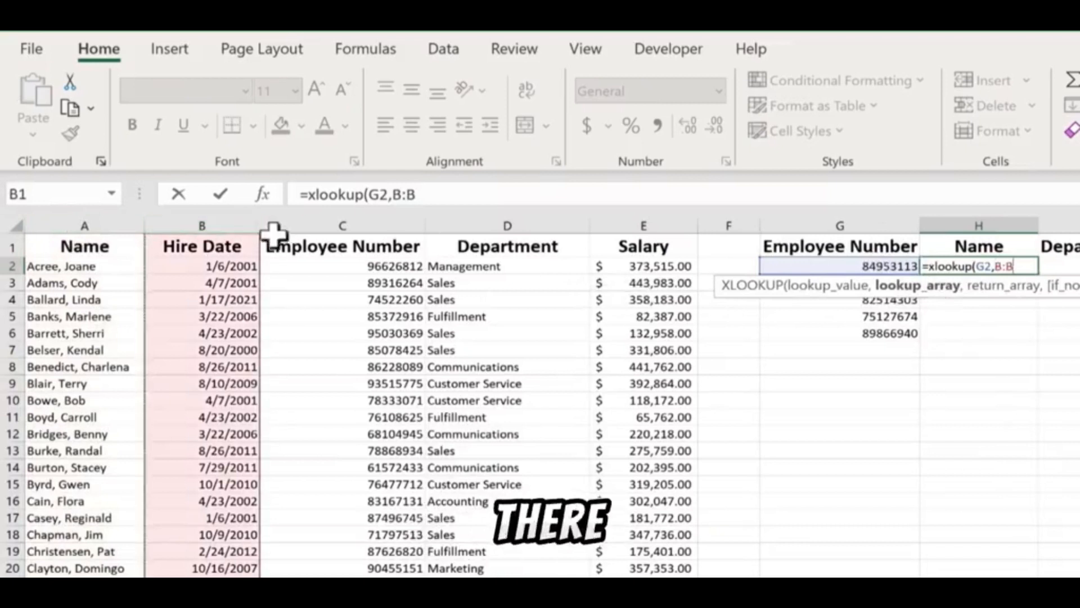
click(358, 220)
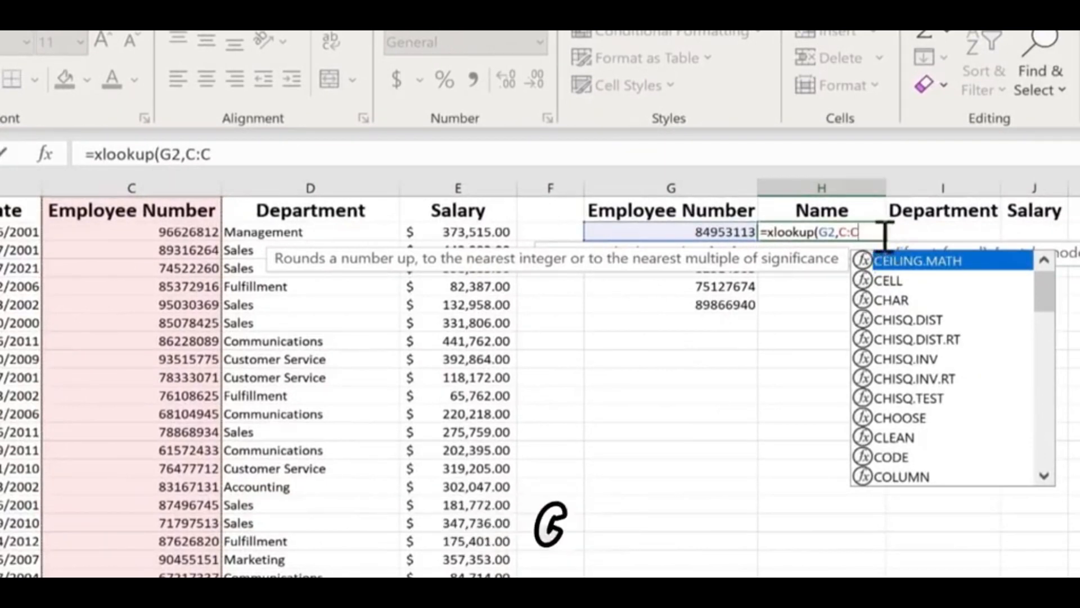
text(,)
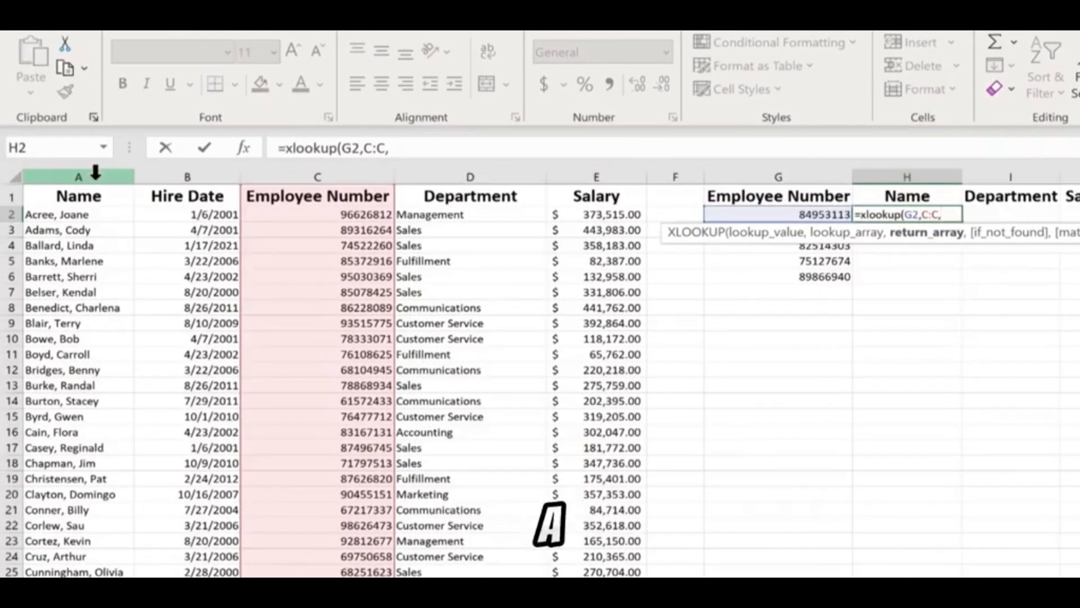
Set the return array to the Name column, A:A, and complete the formula without optional arguments
click(97, 174)
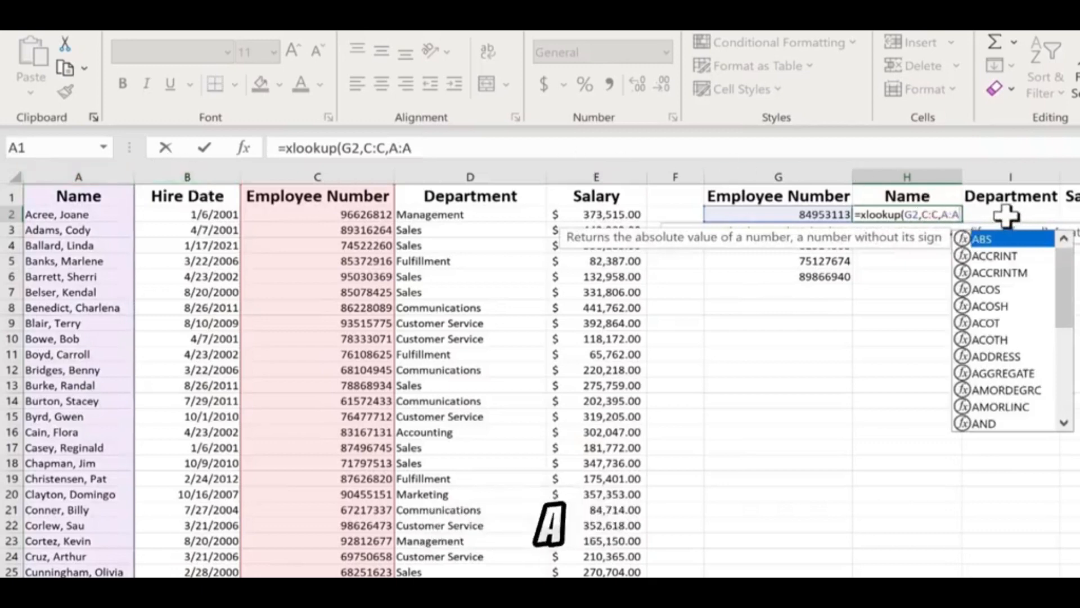
text(,)
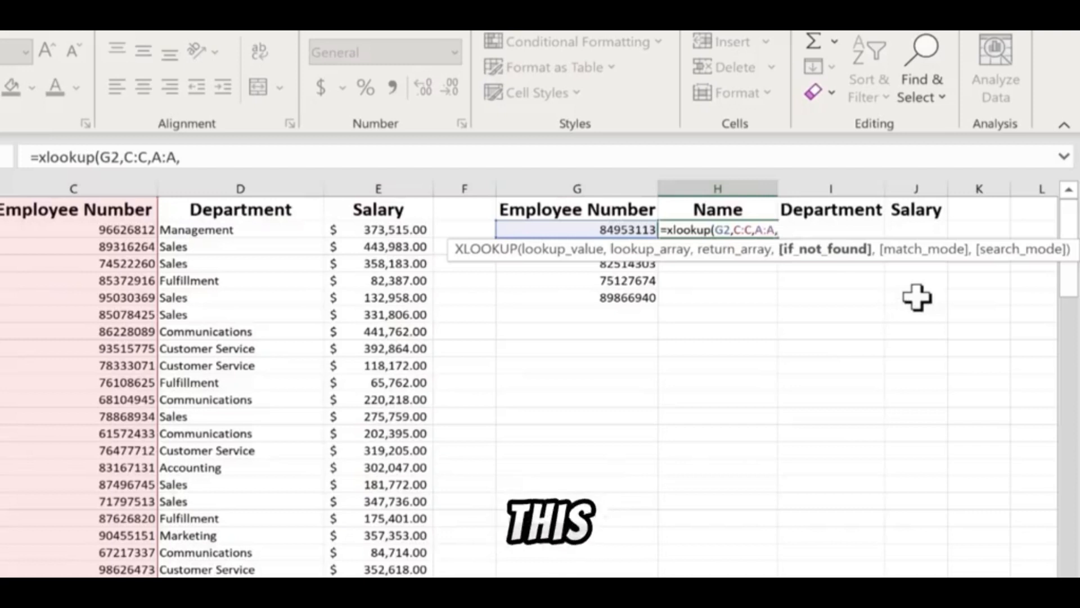
key(BackSpace)
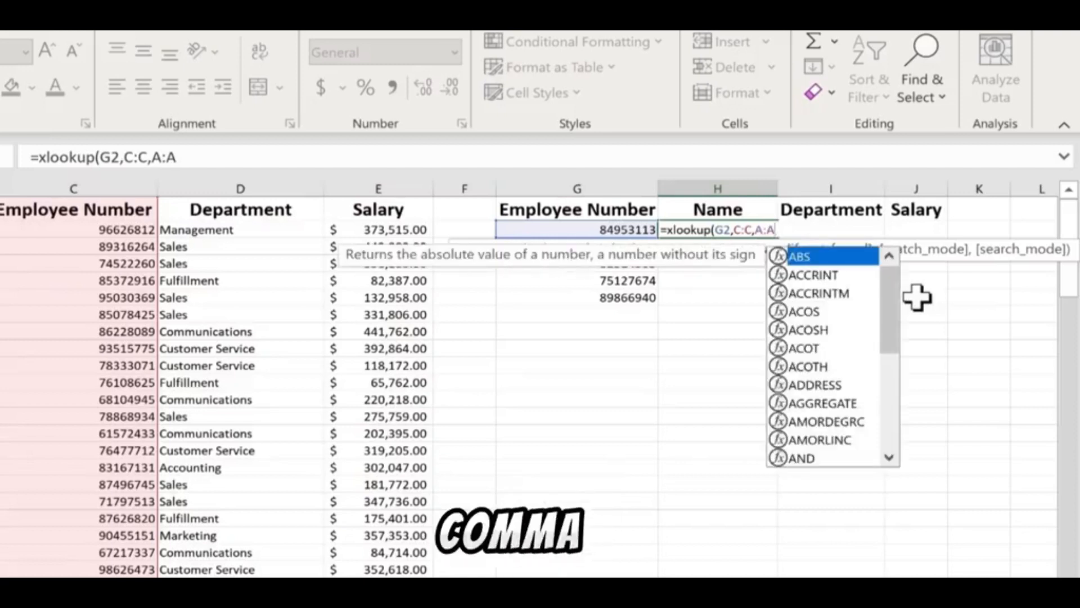
text())
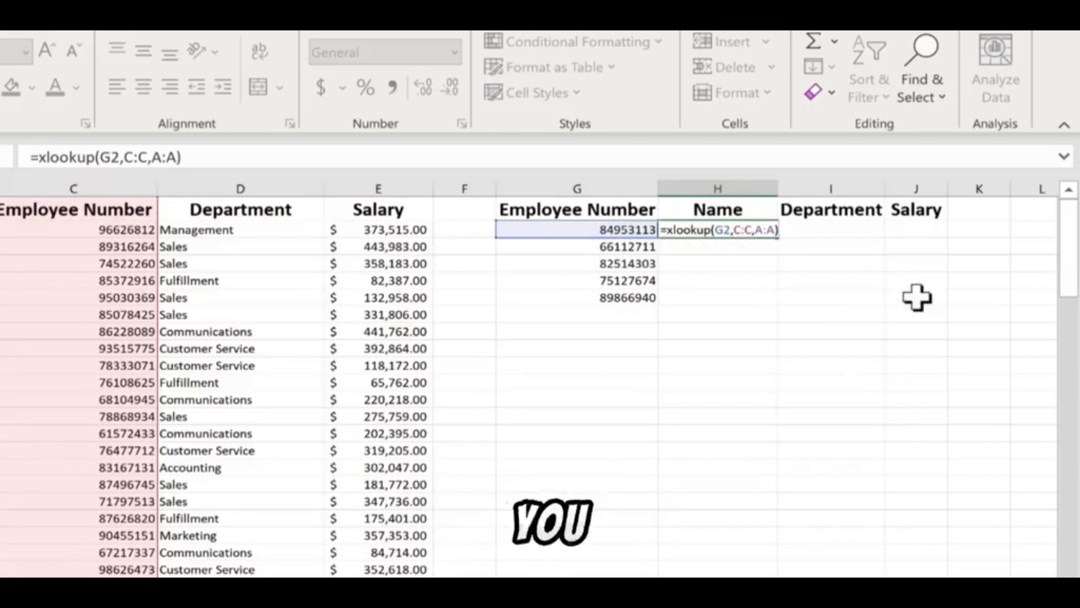
key(Return)
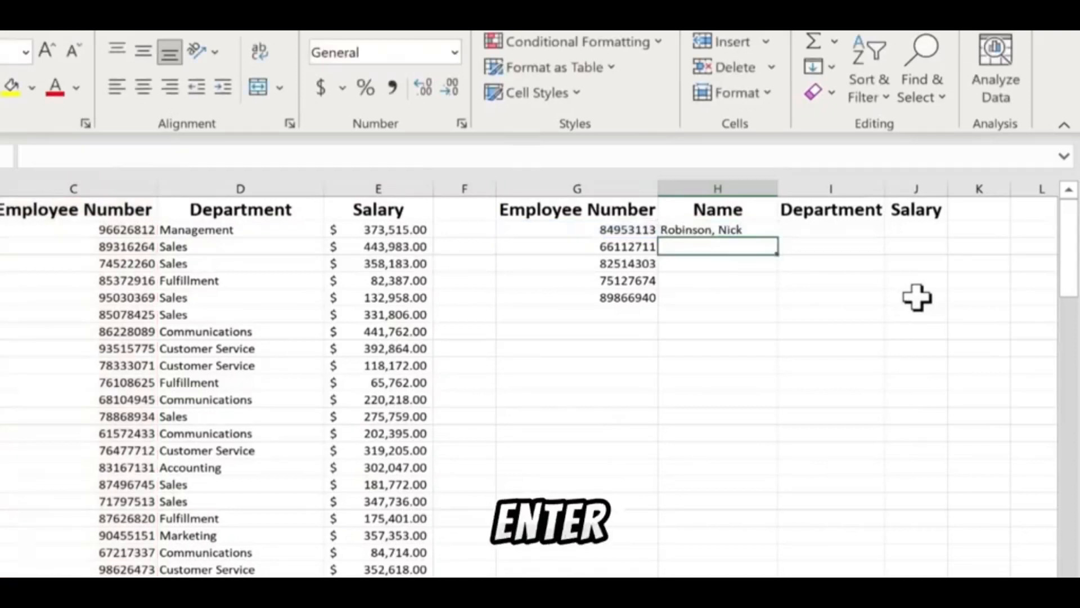
Reopen the XLOOKUP formula in H2 and add "None" as the if_not_found argument
double_click(745, 228)
key(BackSpace)
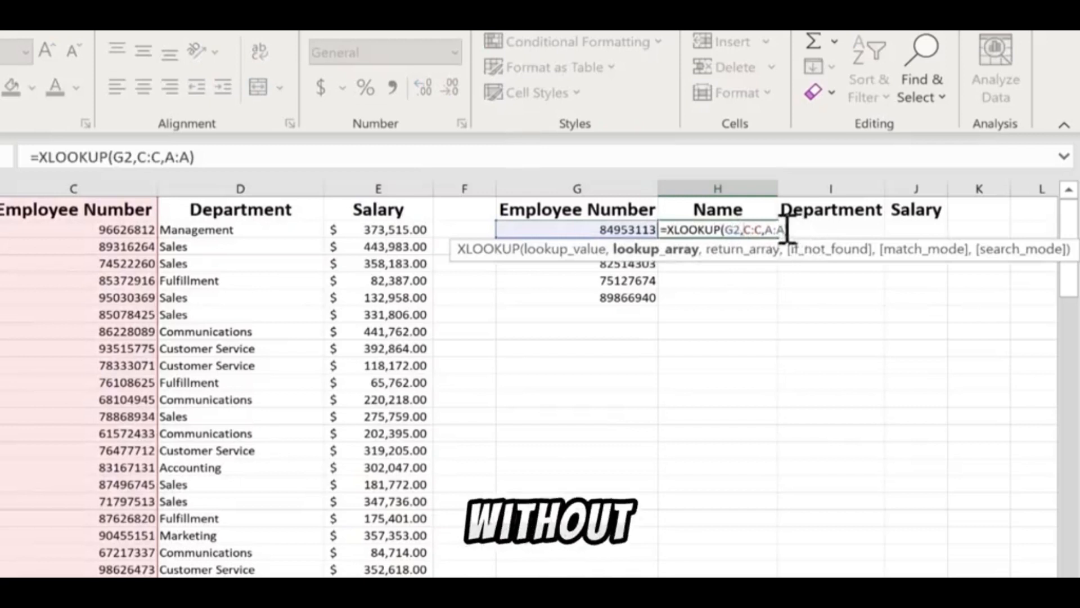
text(,)
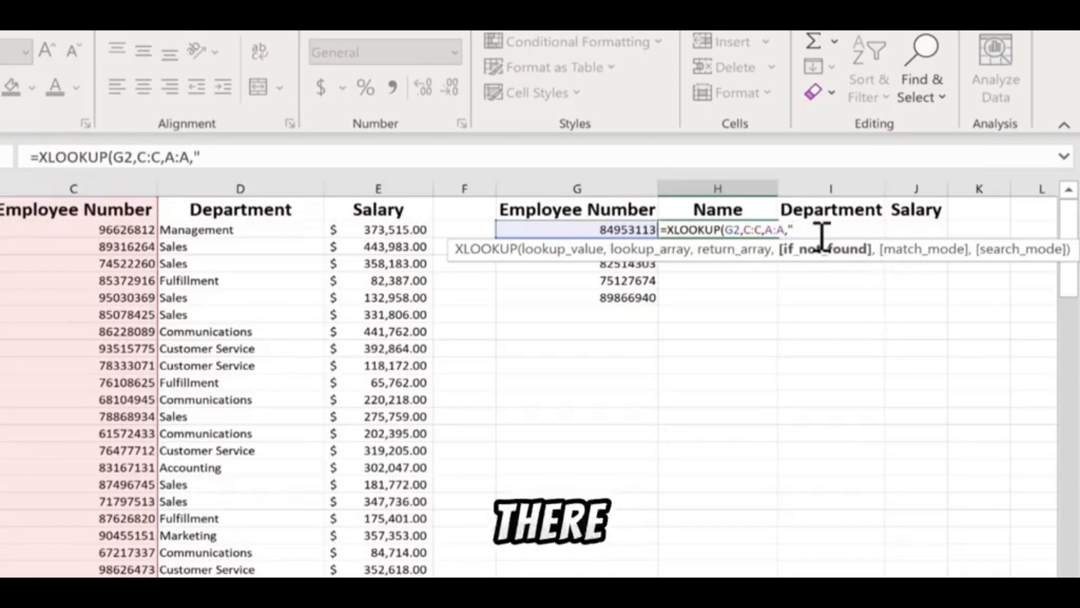
text("No)
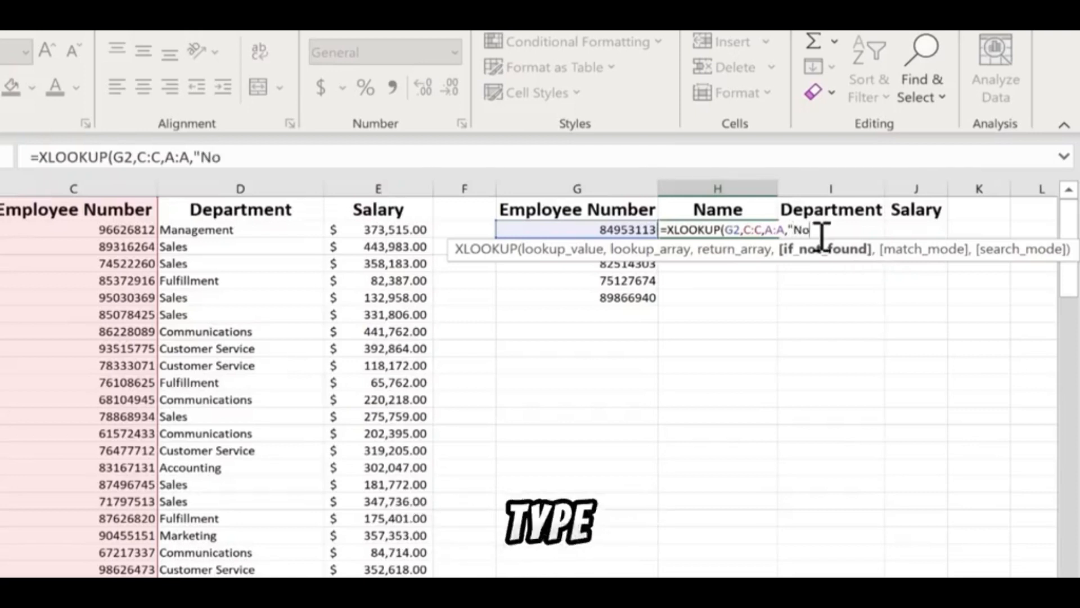
text(ne")
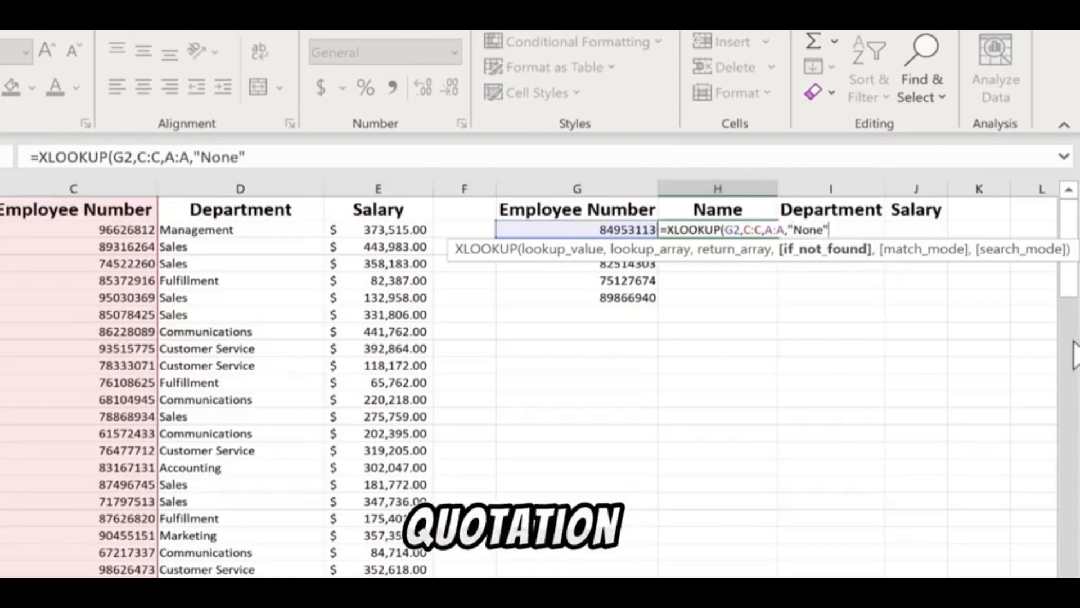
Add match mode 0 for an exact match and complete the H2 formula without a search mode
text(,)
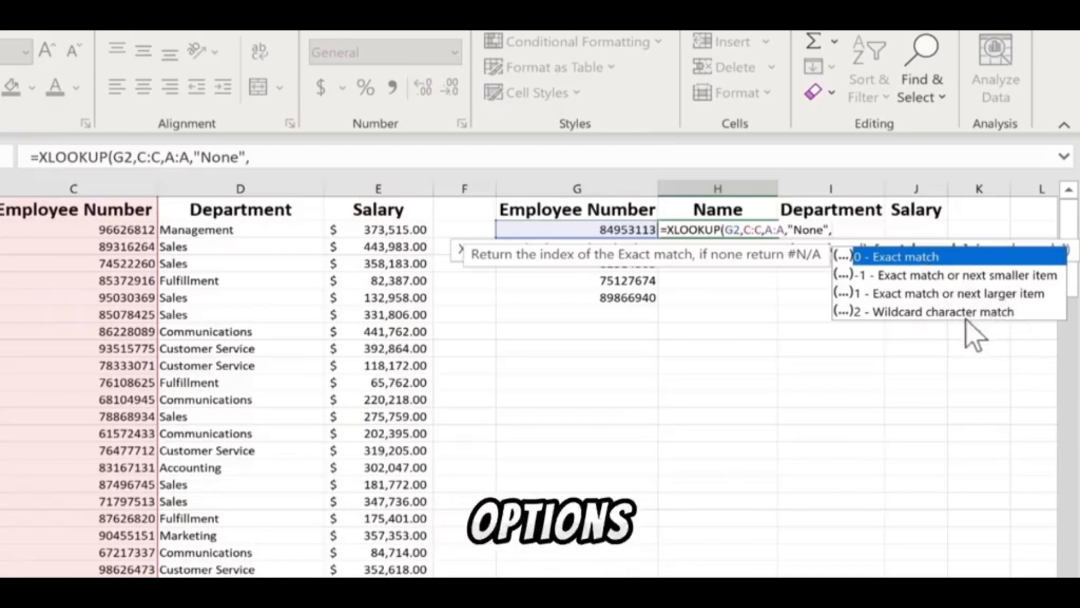
text(0)
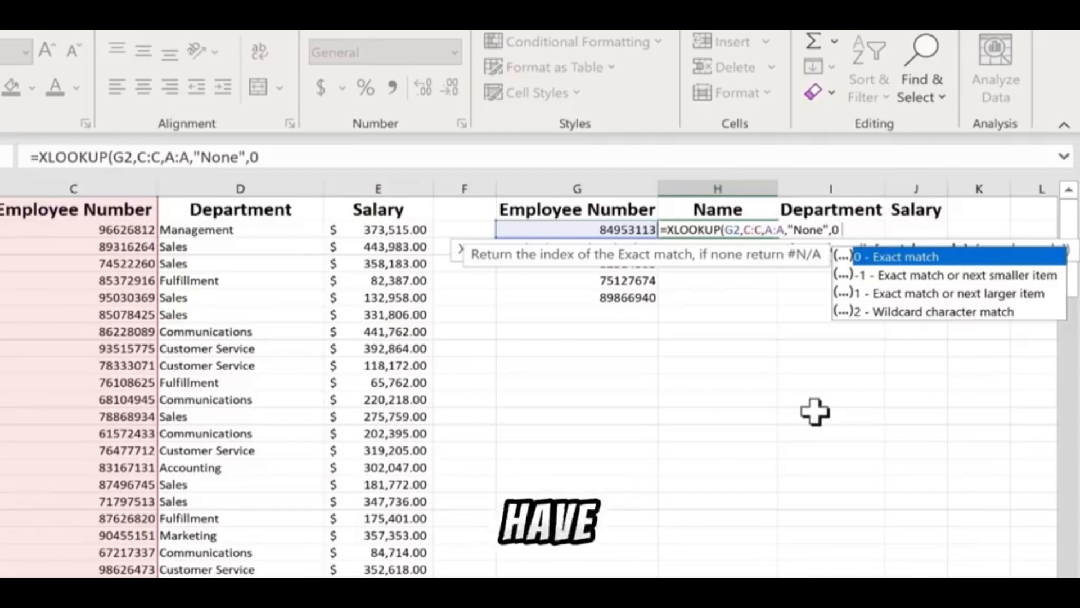
text(,)
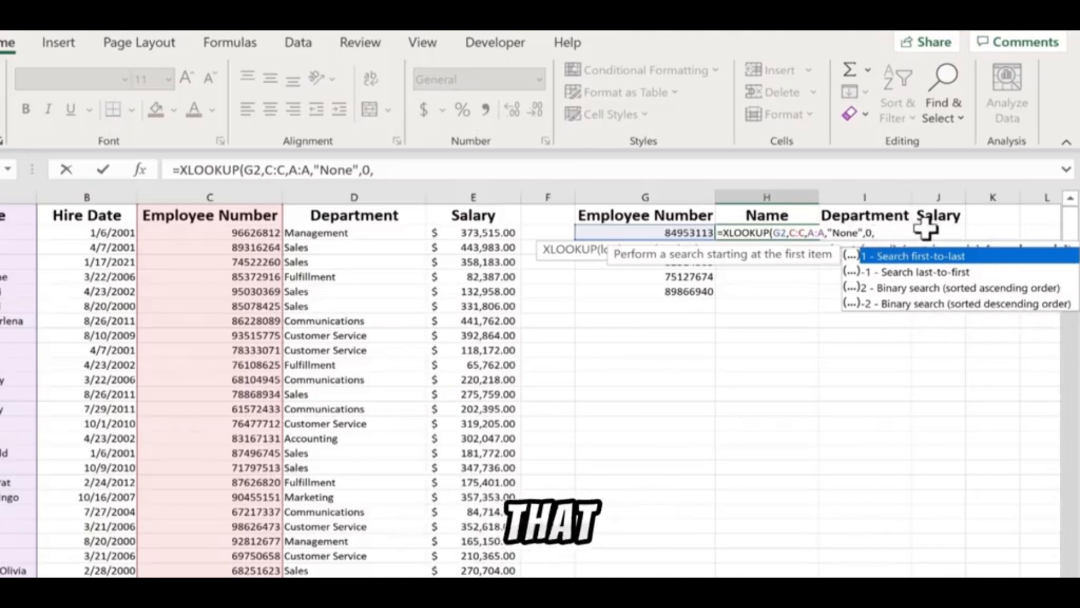
key(BackSpace)
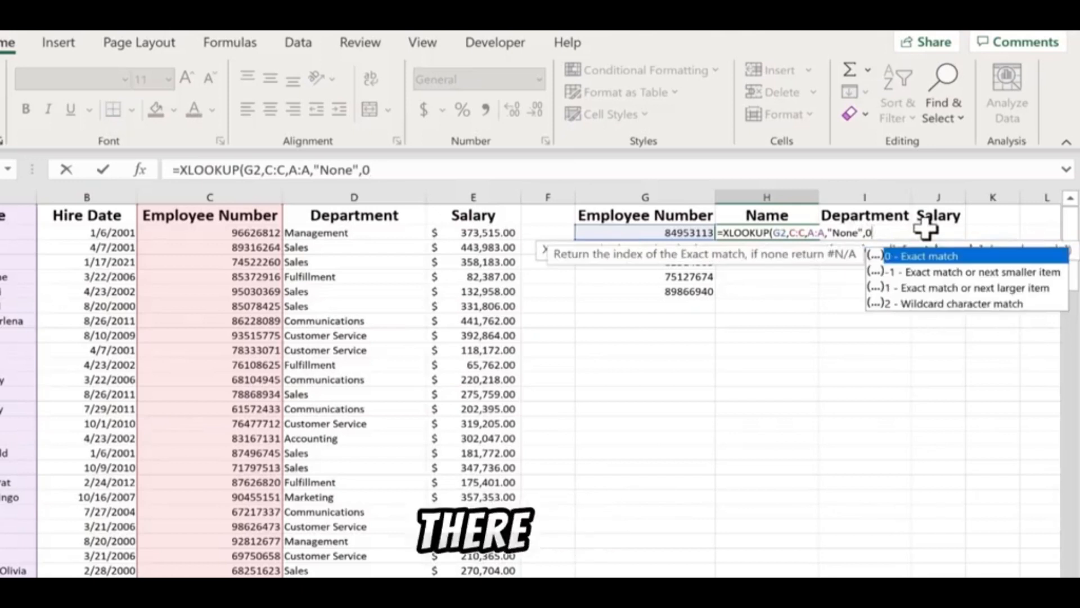
text())
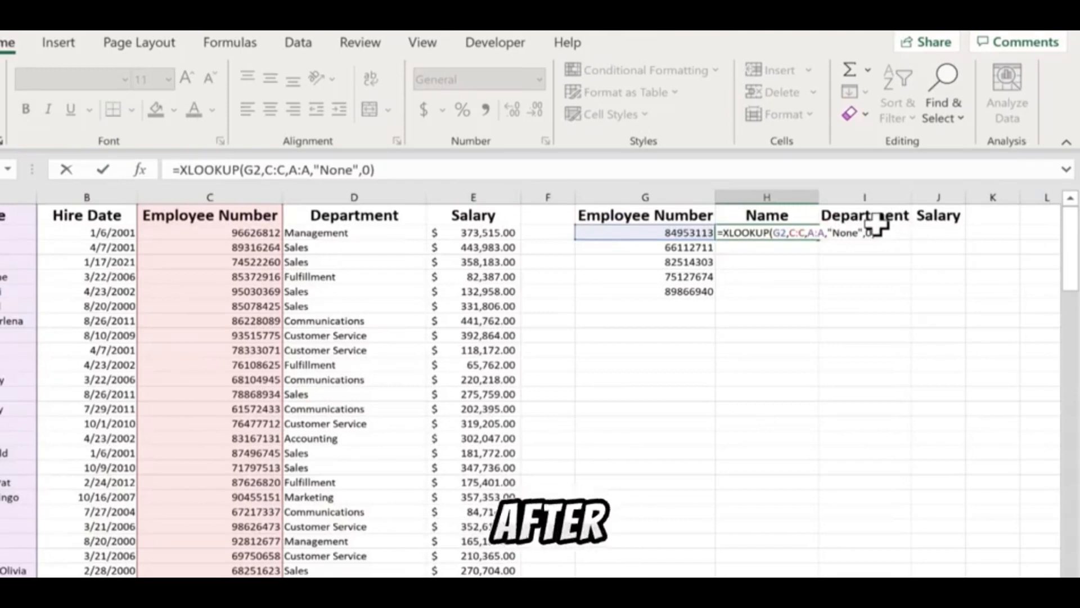
key(Return)
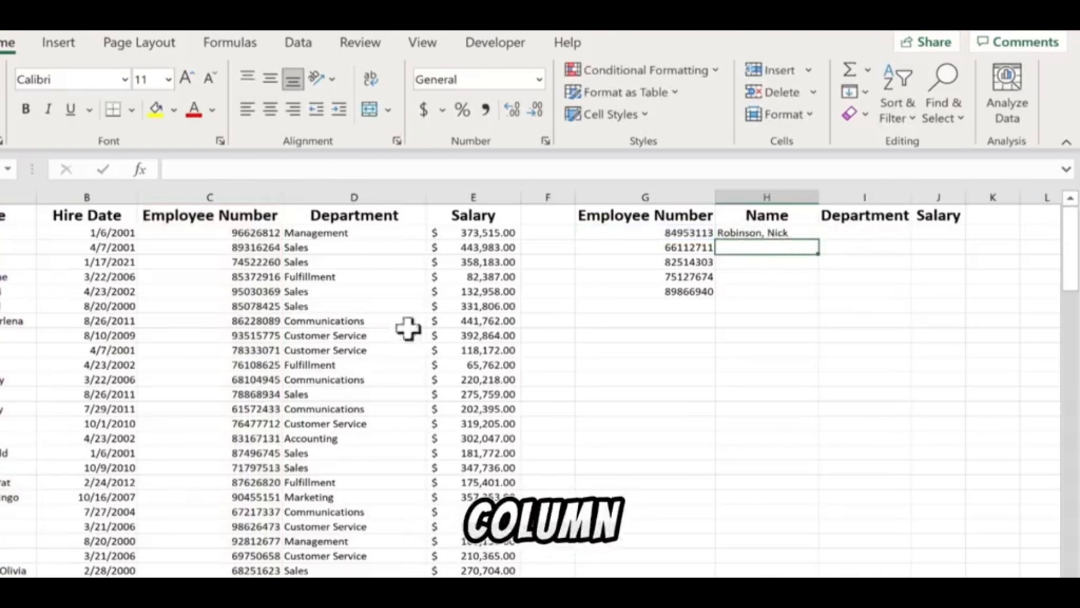
Find the employee number from G2 in the Employee Number column to check the returned name, and return to the sheet's first rows
click(684, 232)
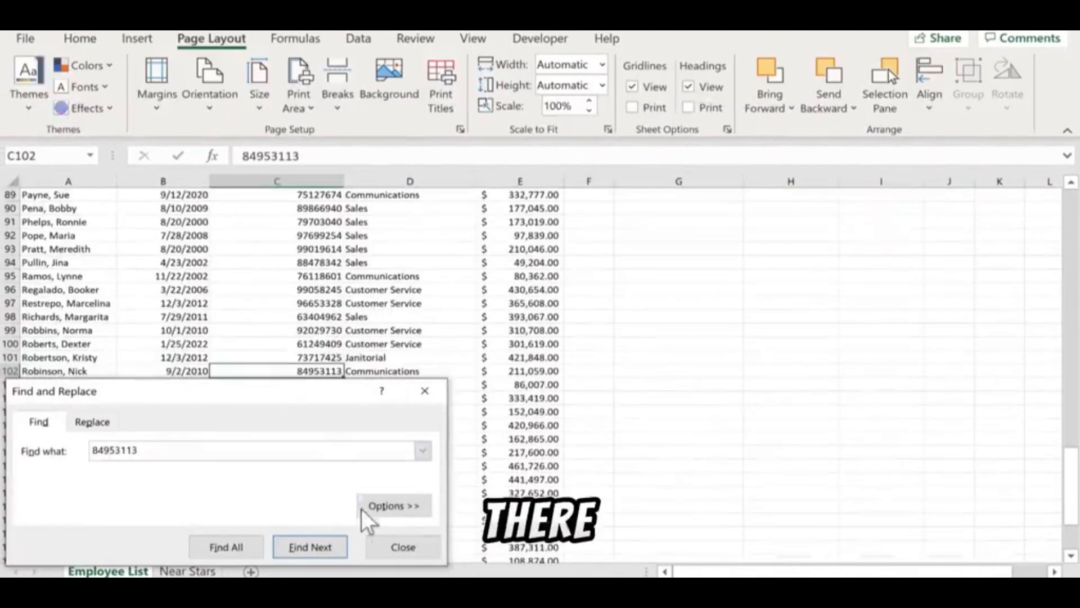
click(401, 547)
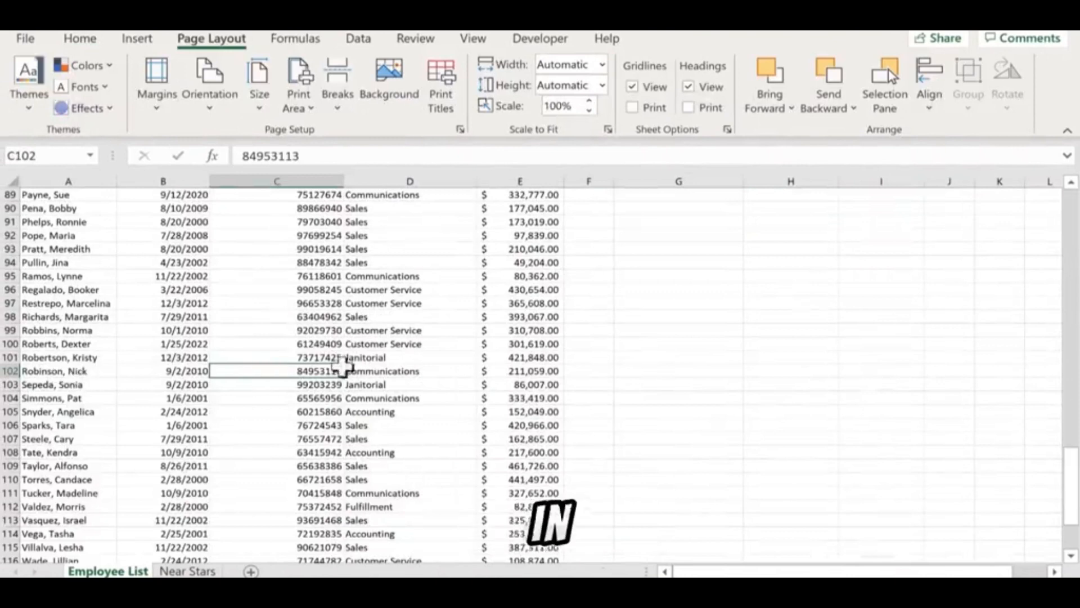
scroll(649, 330, up, 1)
scroll(648, 329, up, 20)
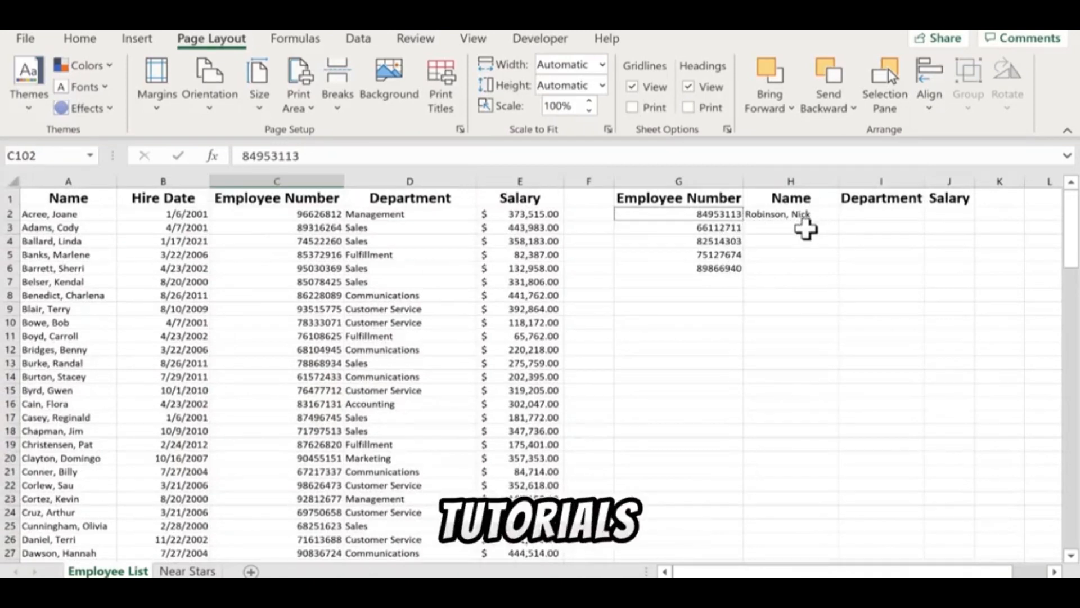
click(804, 228)
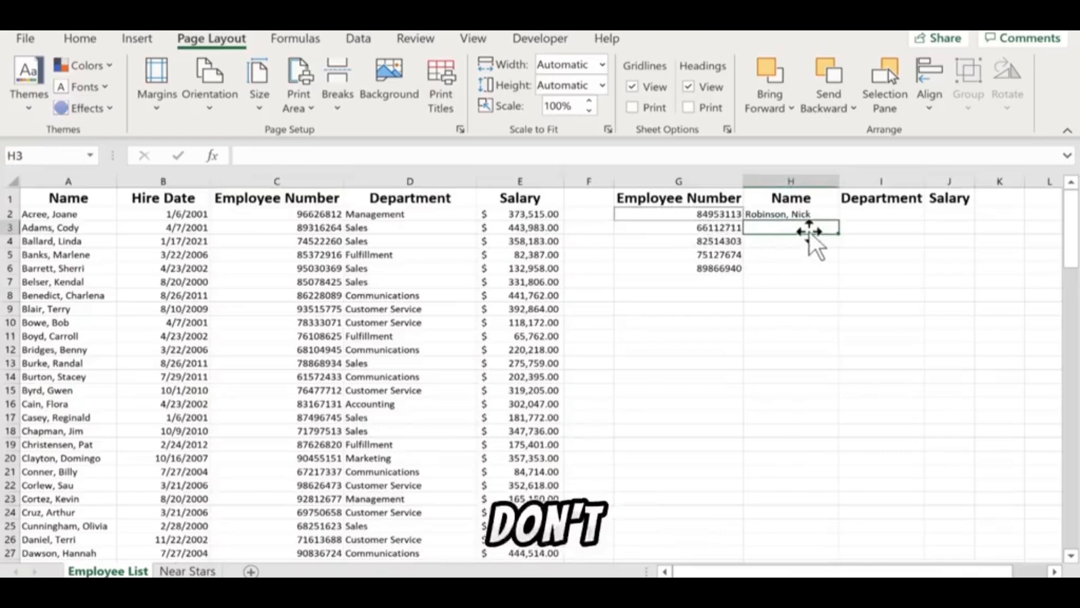
text(=a)
key(BackSpace)
key(BackSpace)
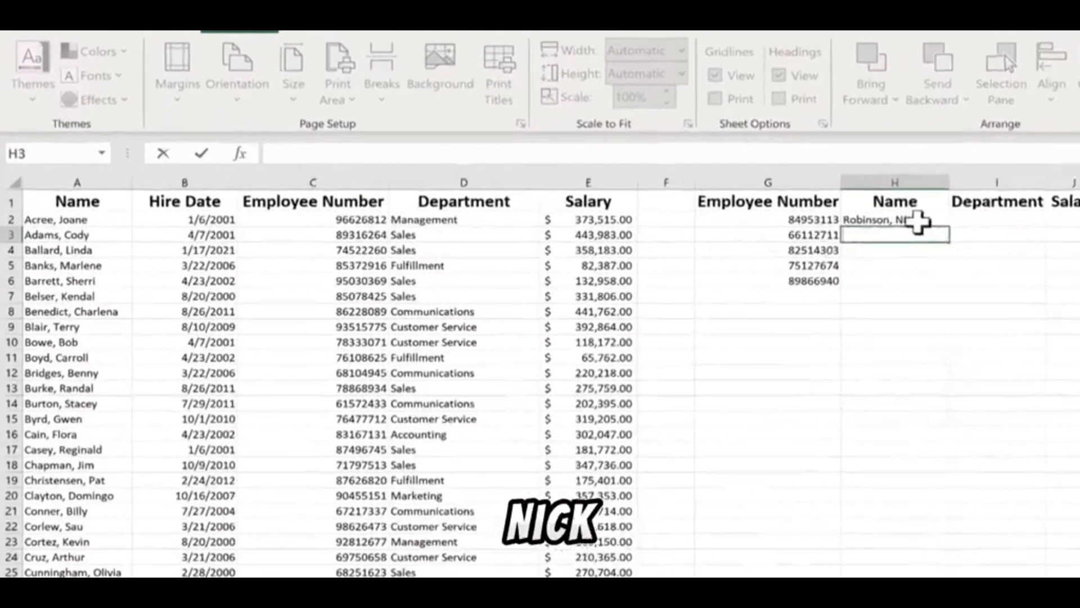
Copy the XLOOKUP formula from H2 down the Name column through H7
click(918, 223)
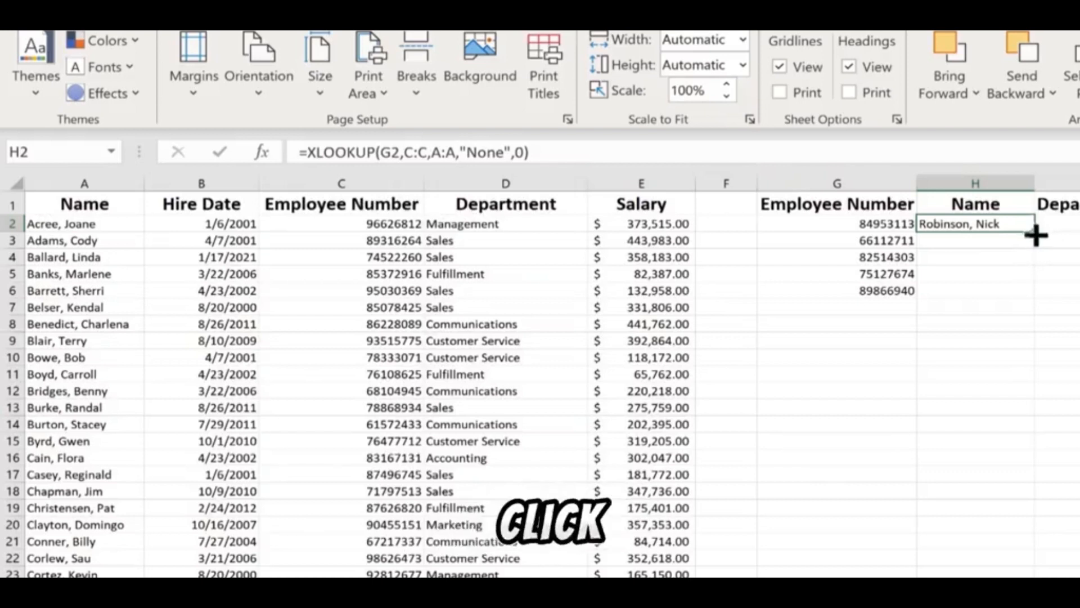
drag(1035, 235, 1026, 318)
click(1057, 375)
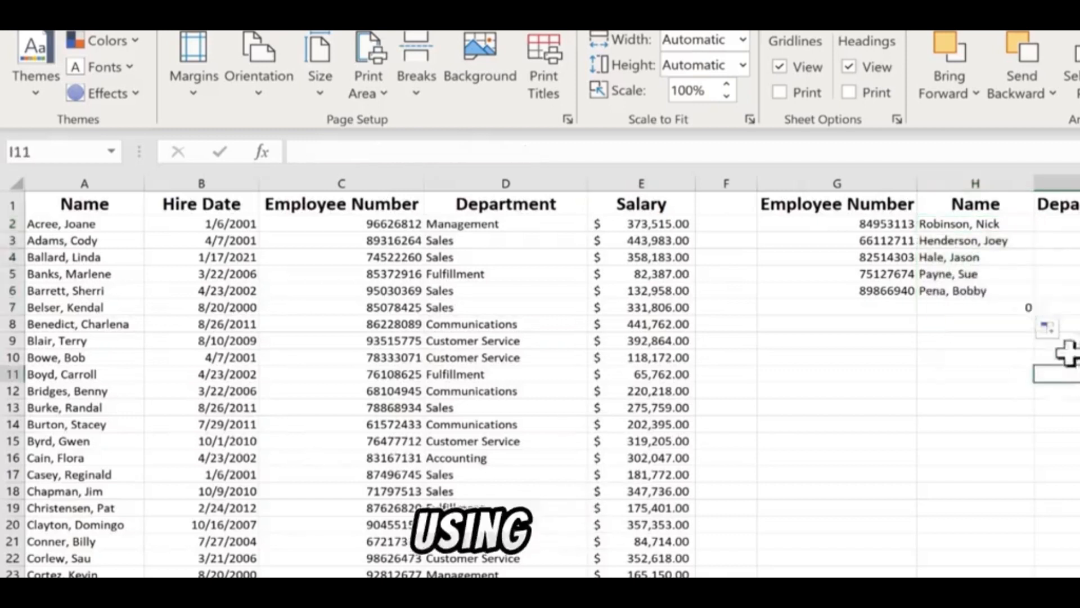
Examine the copied XLOOKUP formulas in H3 and H7 to check which employee number cell each one references
click(965, 243)
double_click(966, 243)
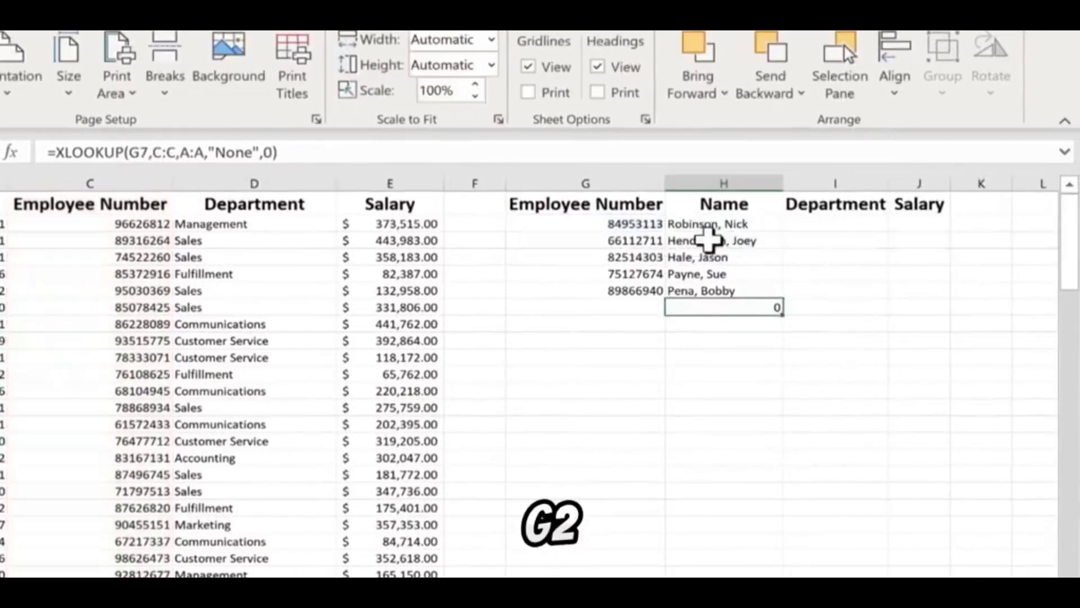
double_click(711, 240)
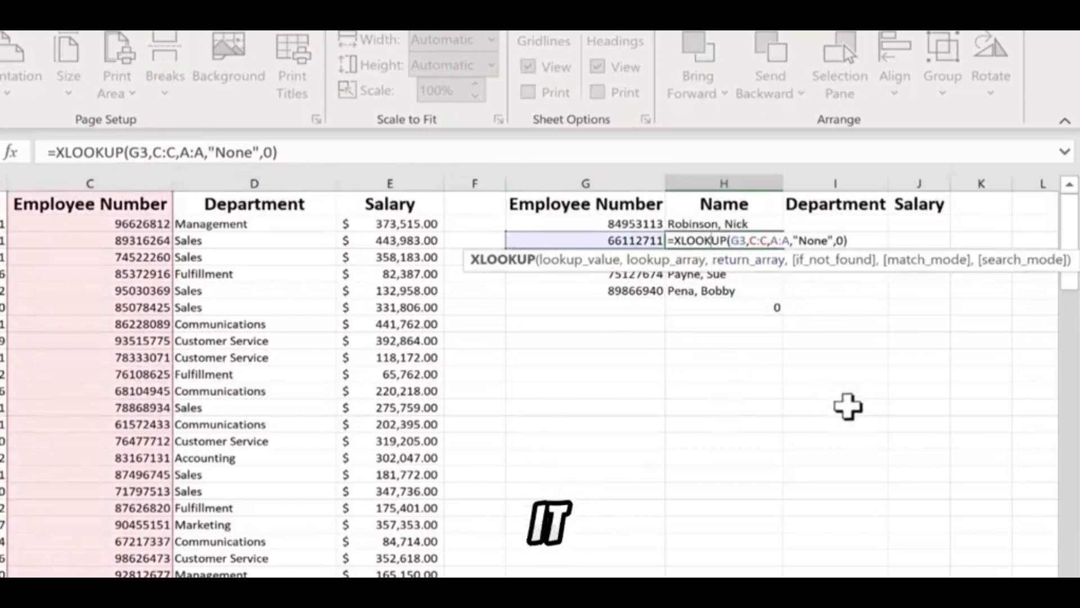
click(846, 404)
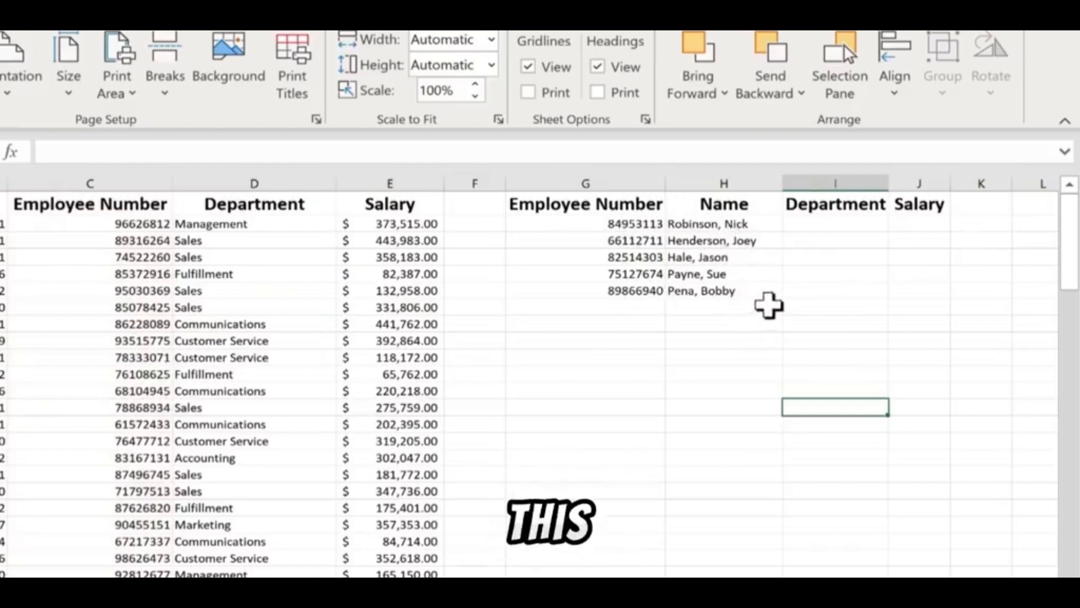
click(759, 309)
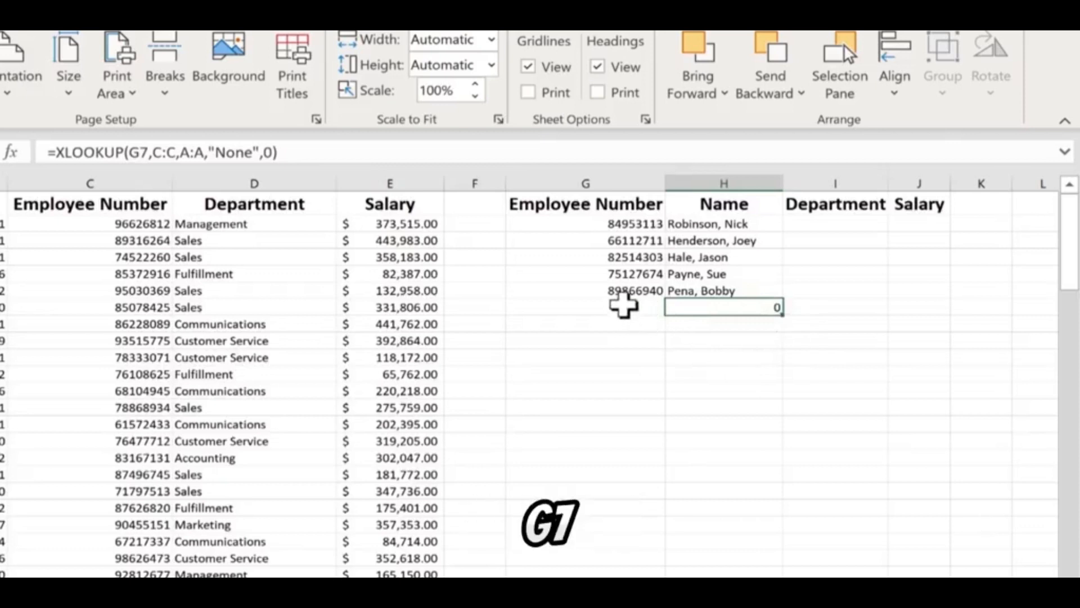
Enter a nonexistent employee number in G7 to test the if_not_found result in H7, and clear G7 again
click(640, 306)
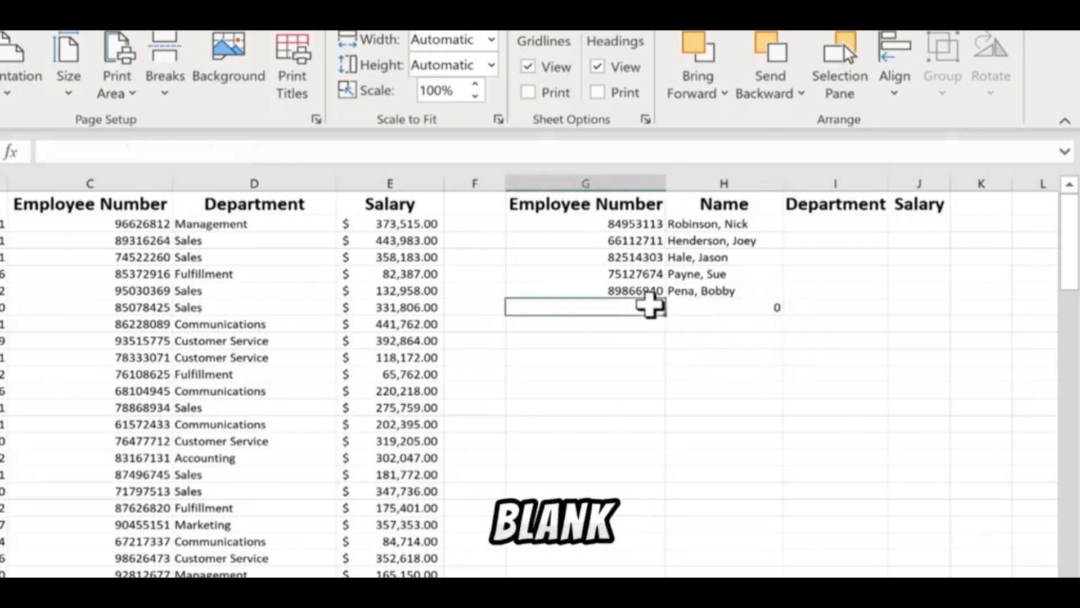
text(8765)
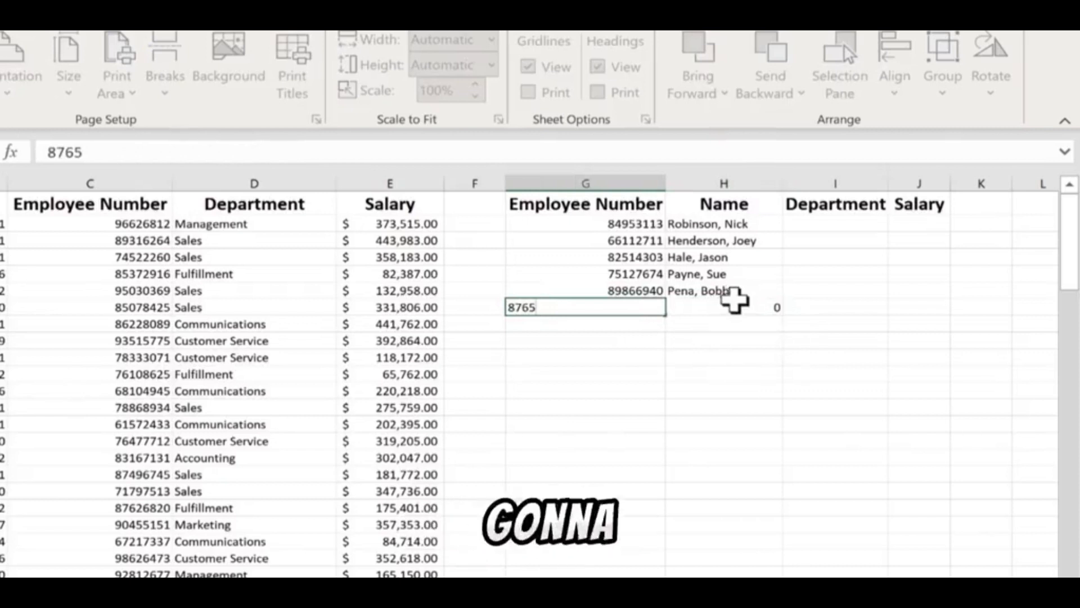
key(Return)
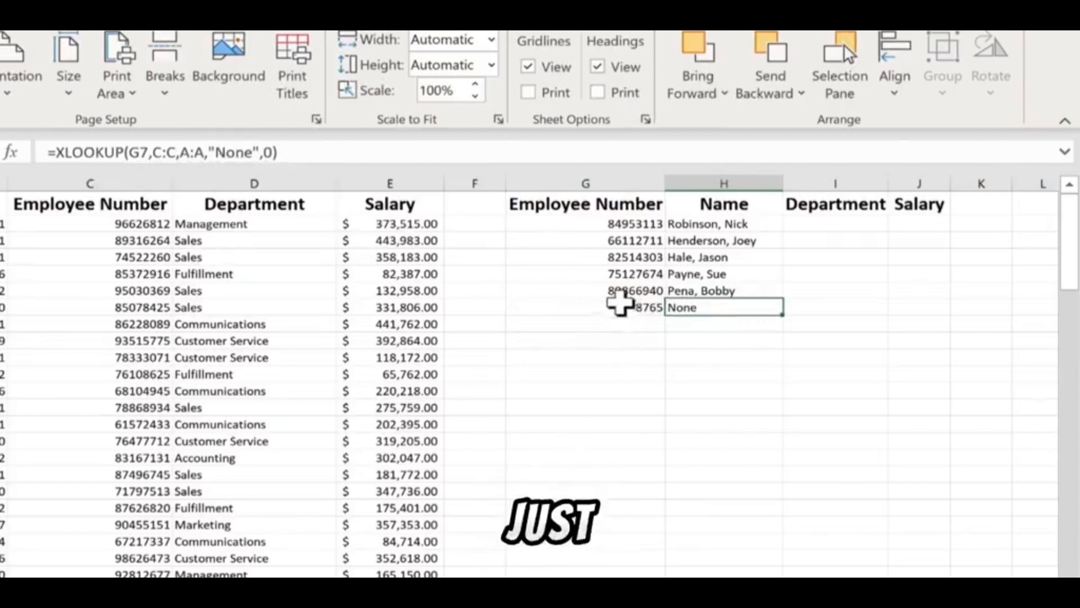
click(619, 307)
key(BackSpace)
key(Return)
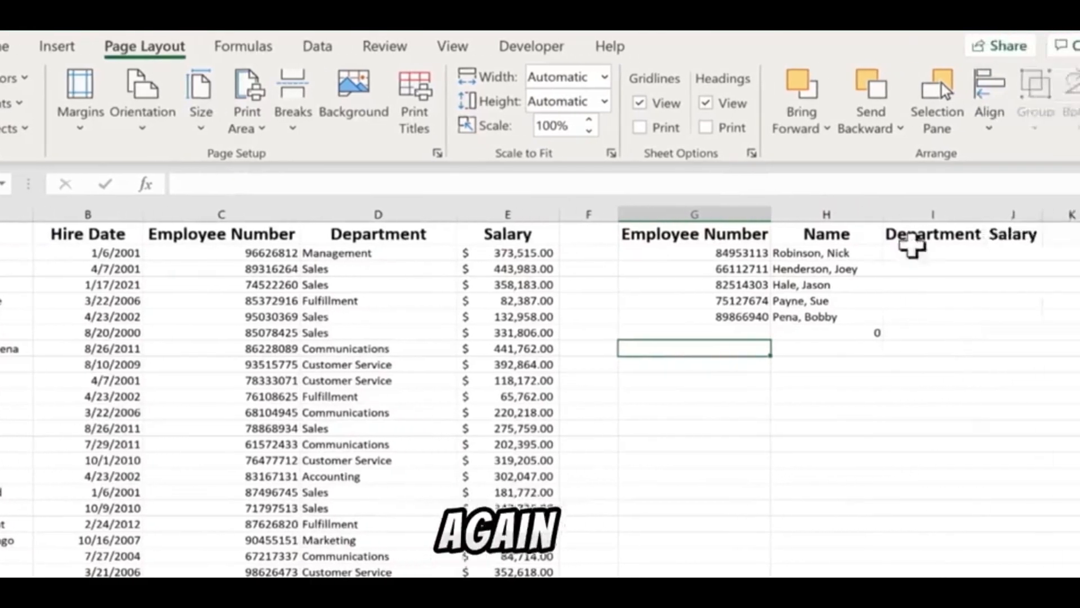
Start an XLOOKUP formula in I2 with G2 as the lookup value and column C as the lookup array
click(926, 253)
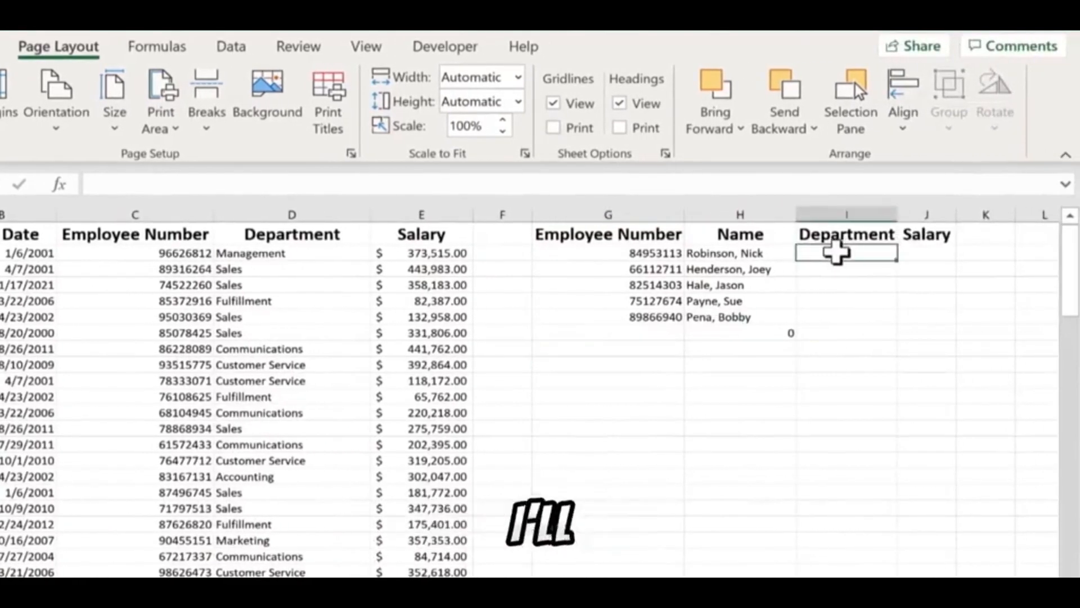
text(=xl)
key(Tab)
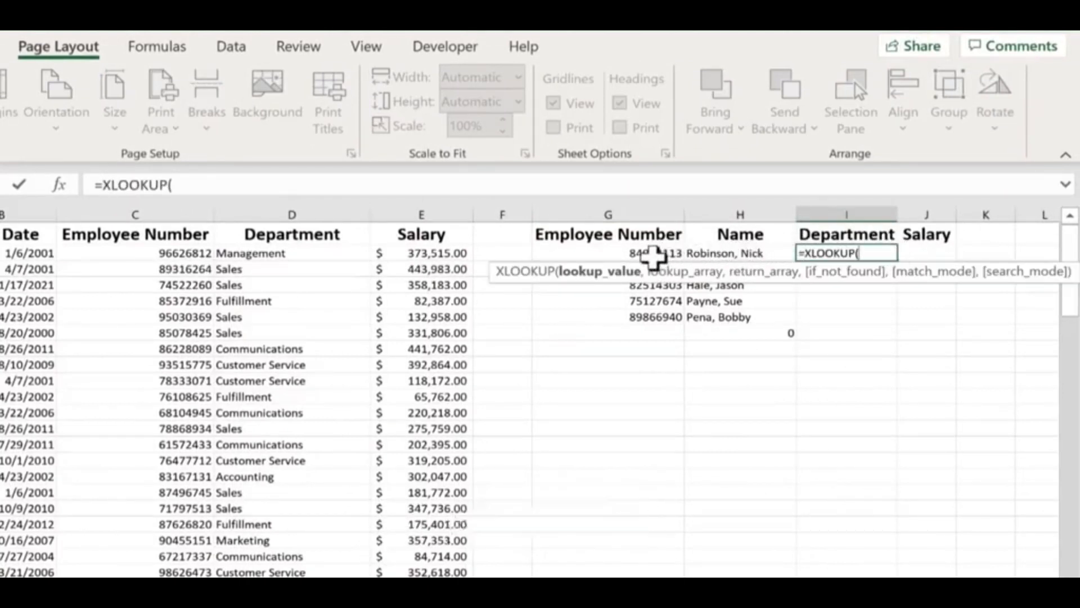
click(653, 254)
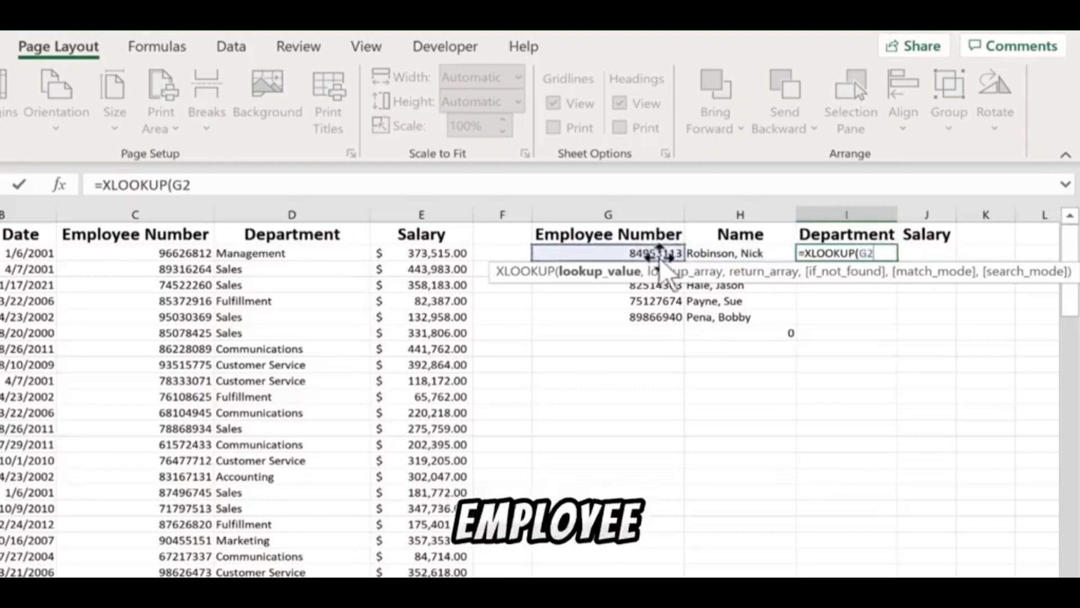
text(,)
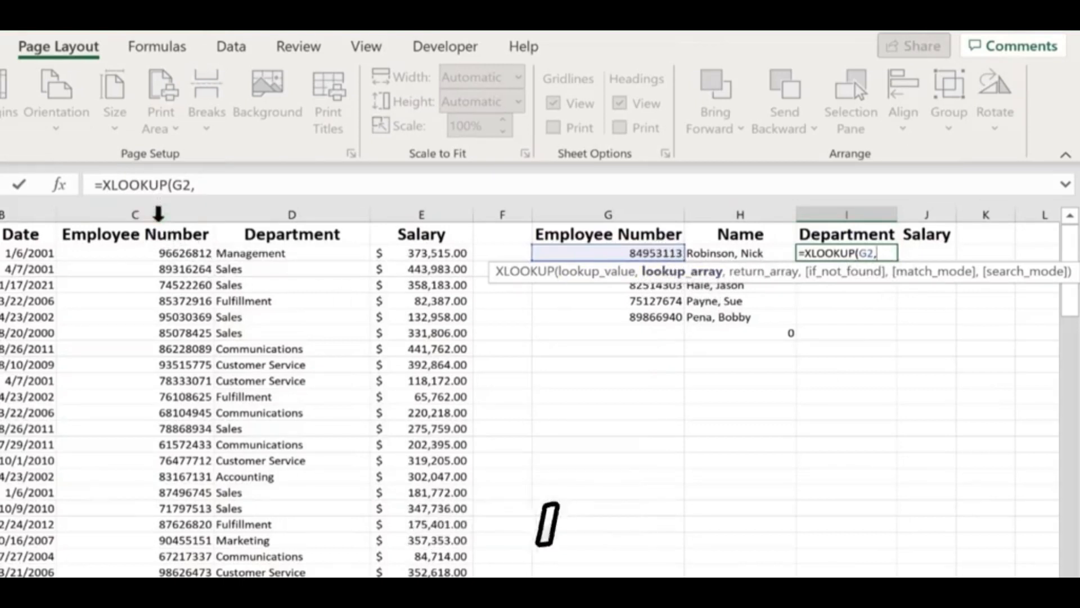
click(158, 213)
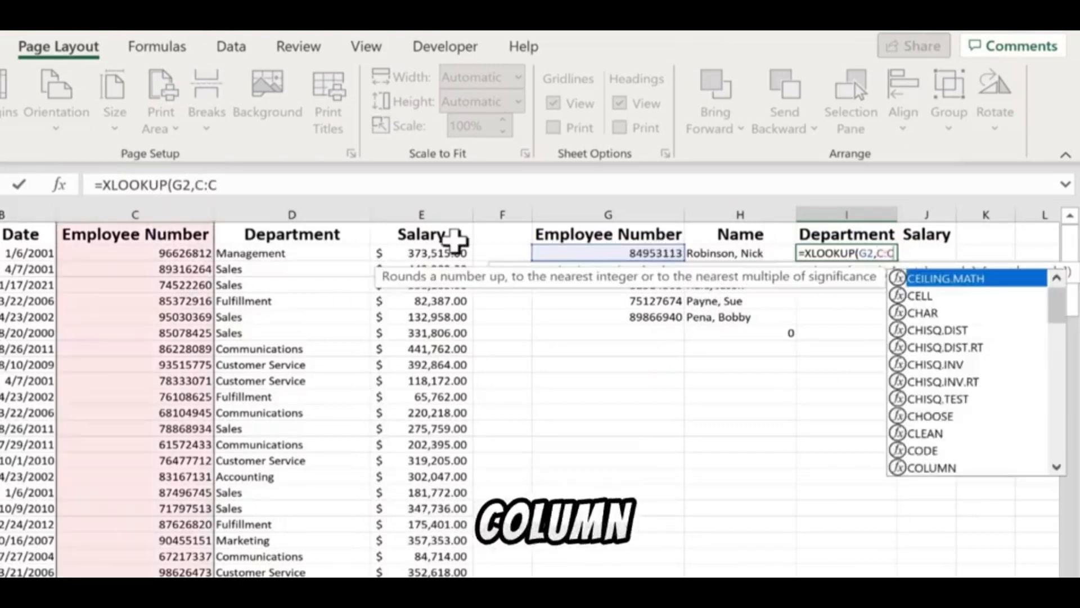
text(,)
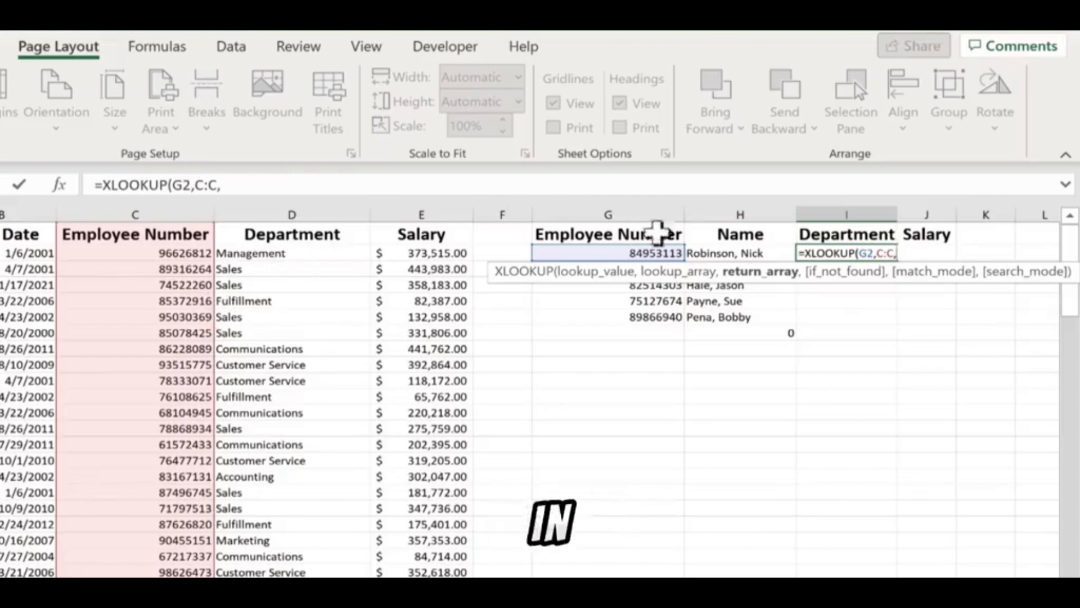
Add column D as the return array and "None" as the if_not_found argument, and complete the I2 formula
click(279, 210)
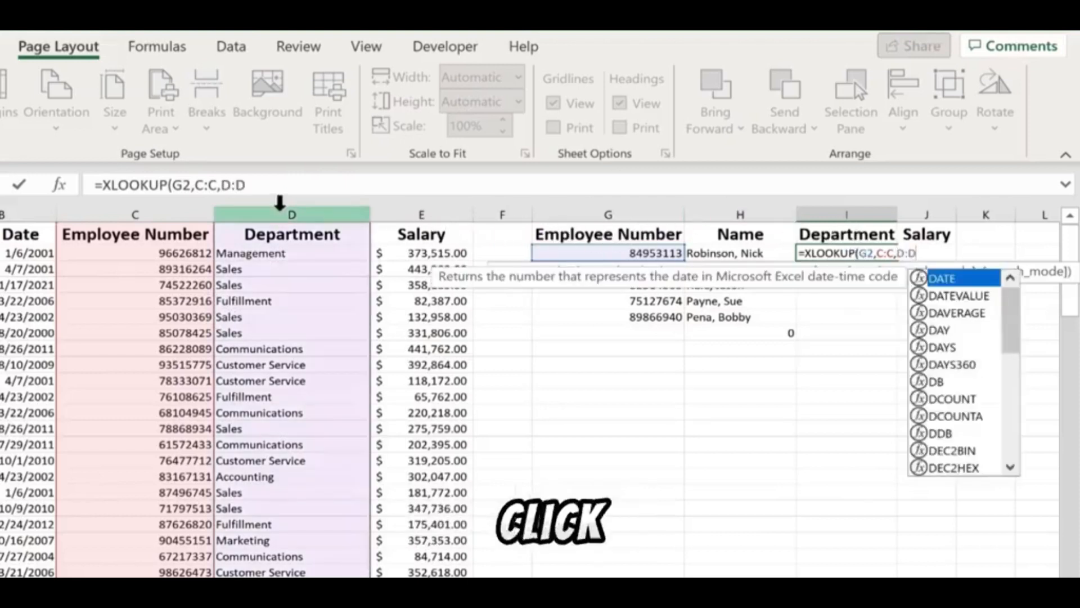
text(,)
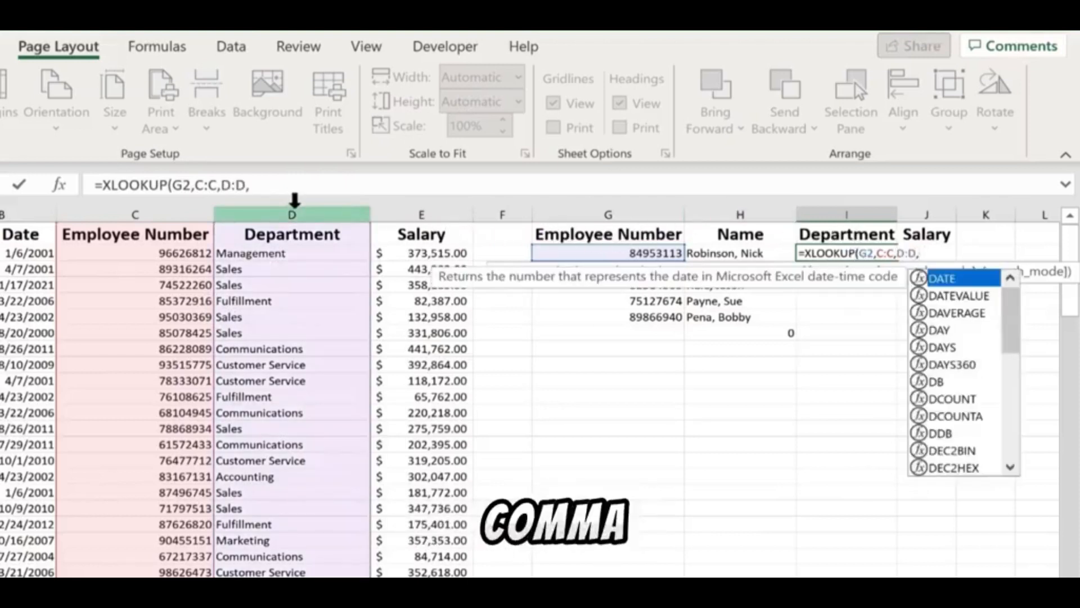
text("None)
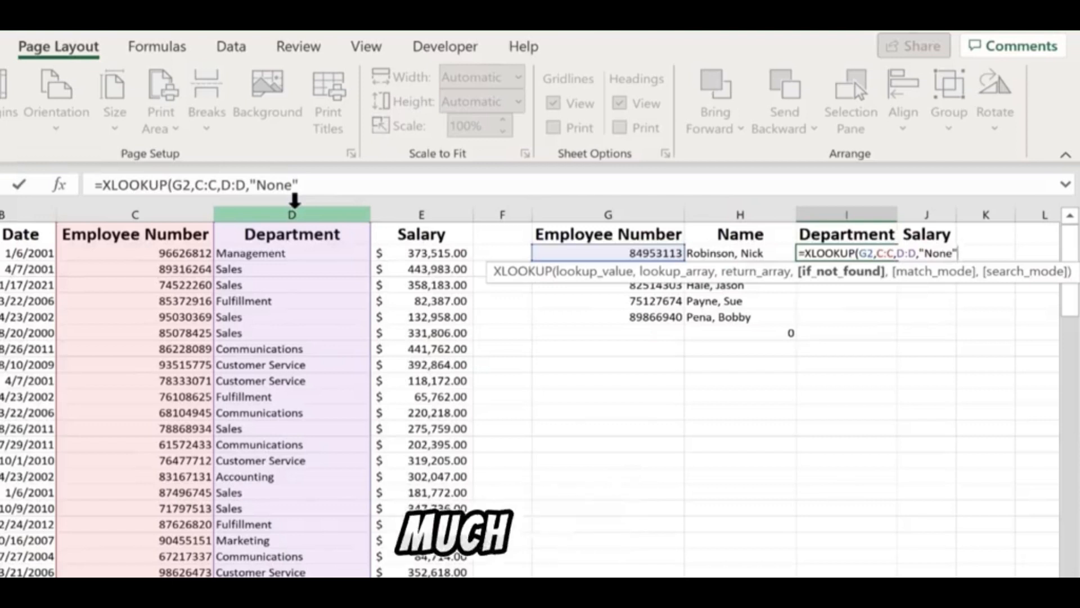
text())
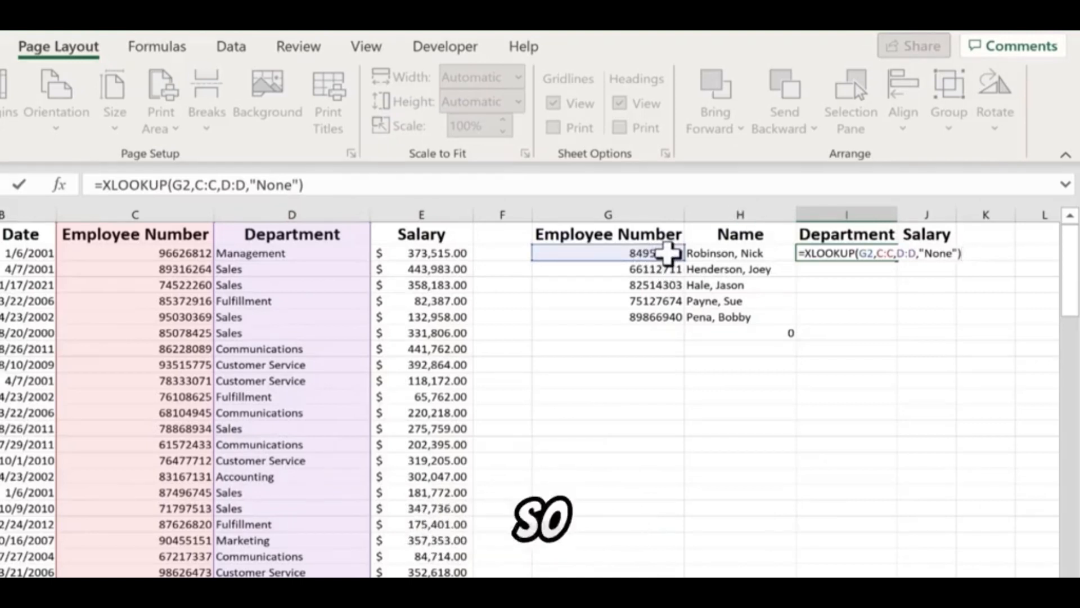
key(Return)
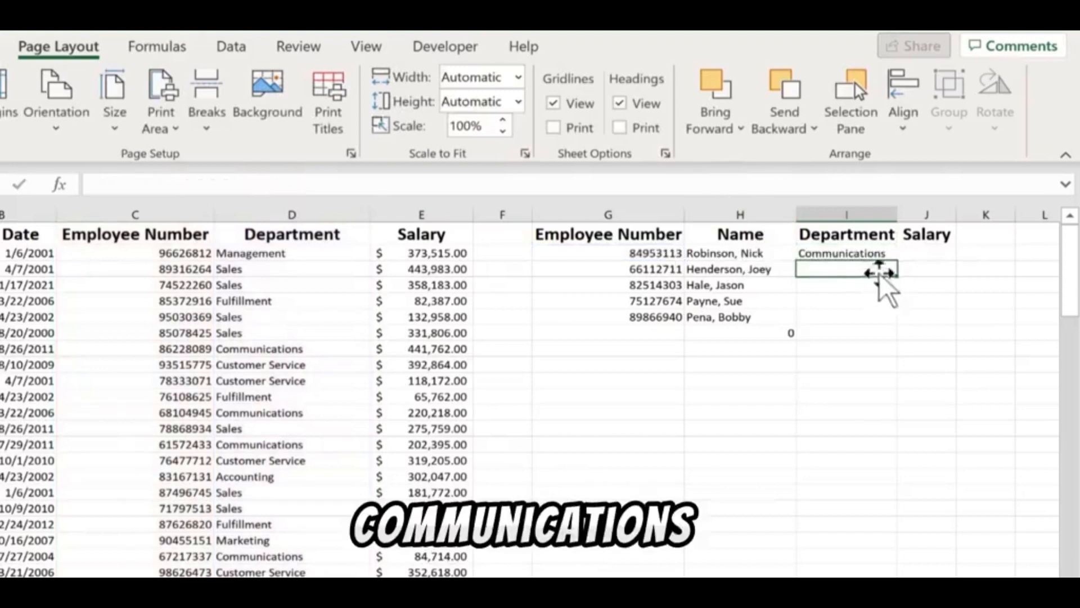
Copy the XLOOKUP formula from I2 down the Department column through I7
click(890, 256)
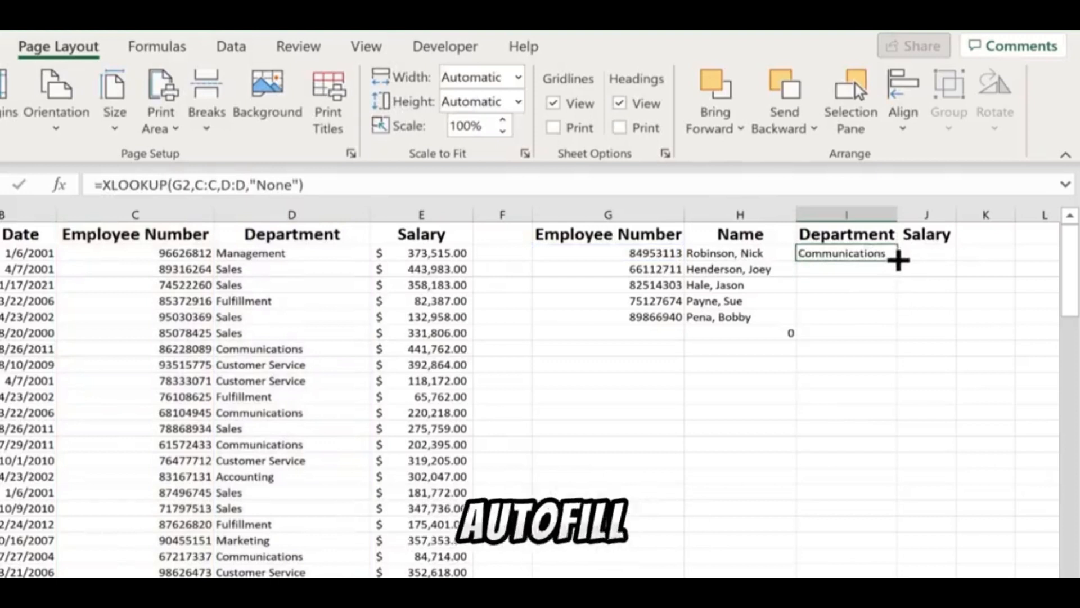
double_click(898, 261)
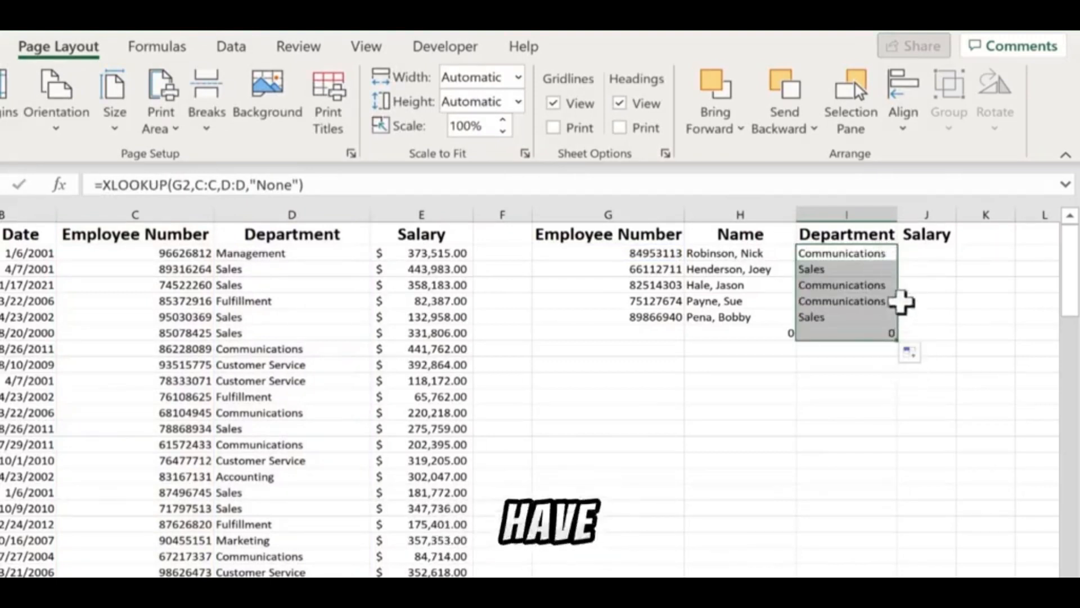
click(884, 412)
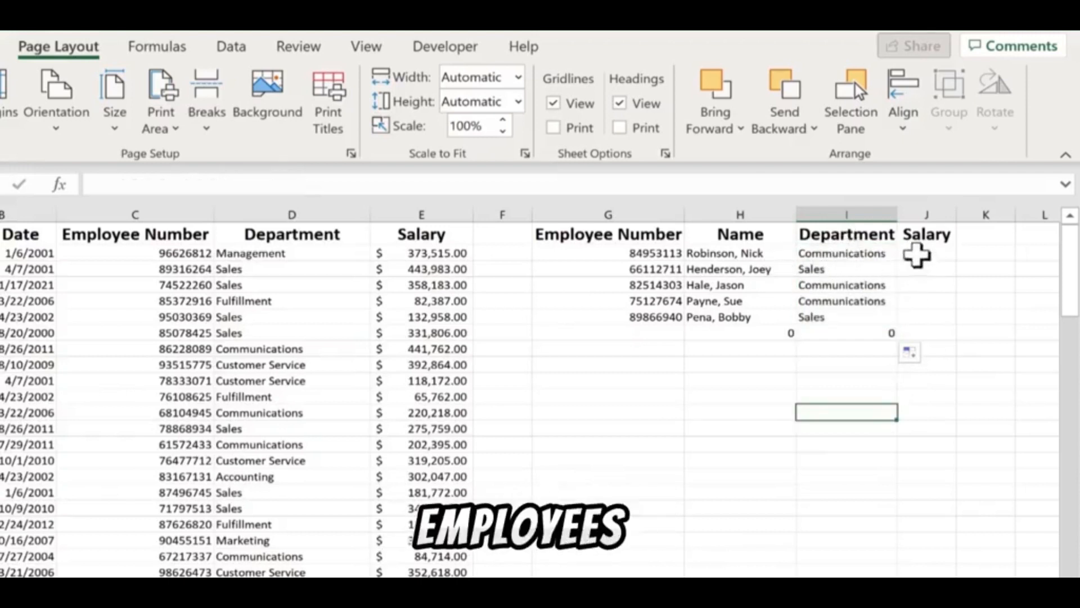
Enter an XLOOKUP formula in J2 that looks up the name in H2 in column A and returns the salary from column E
click(923, 253)
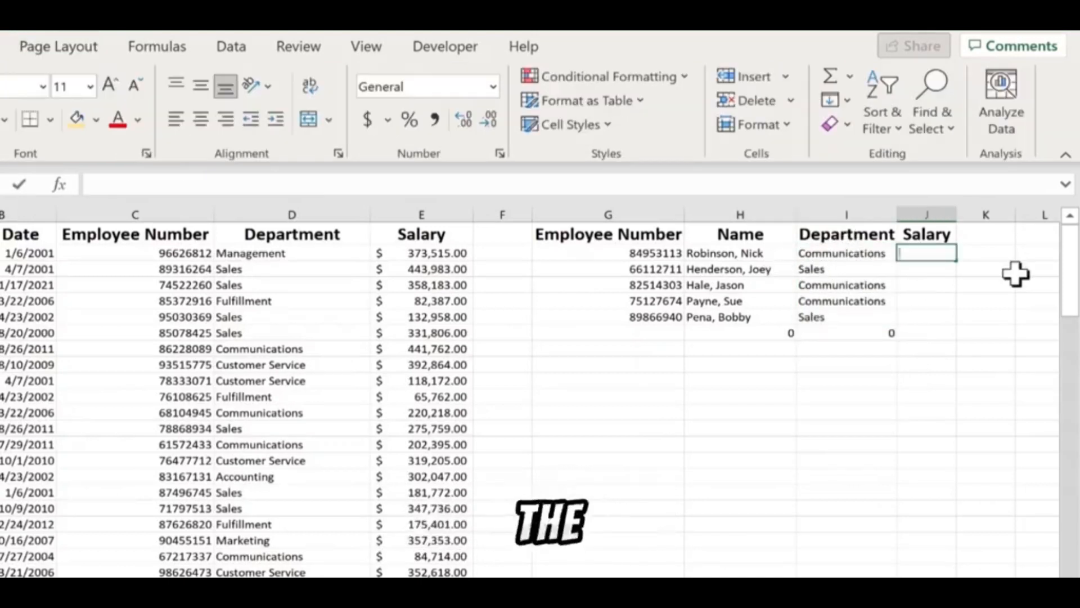
text(=XLOOKUP()
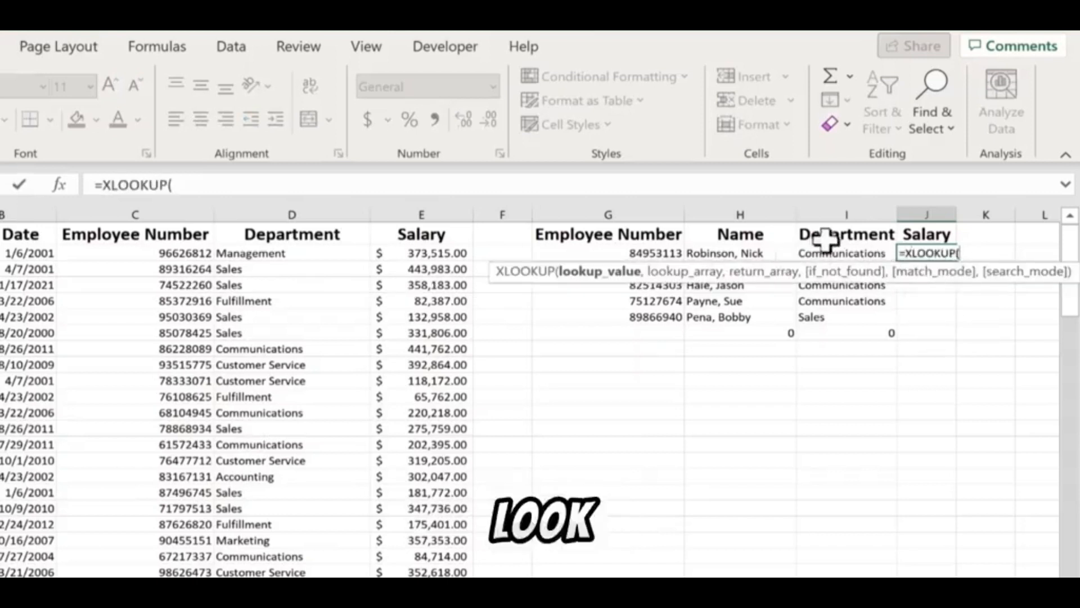
click(660, 254)
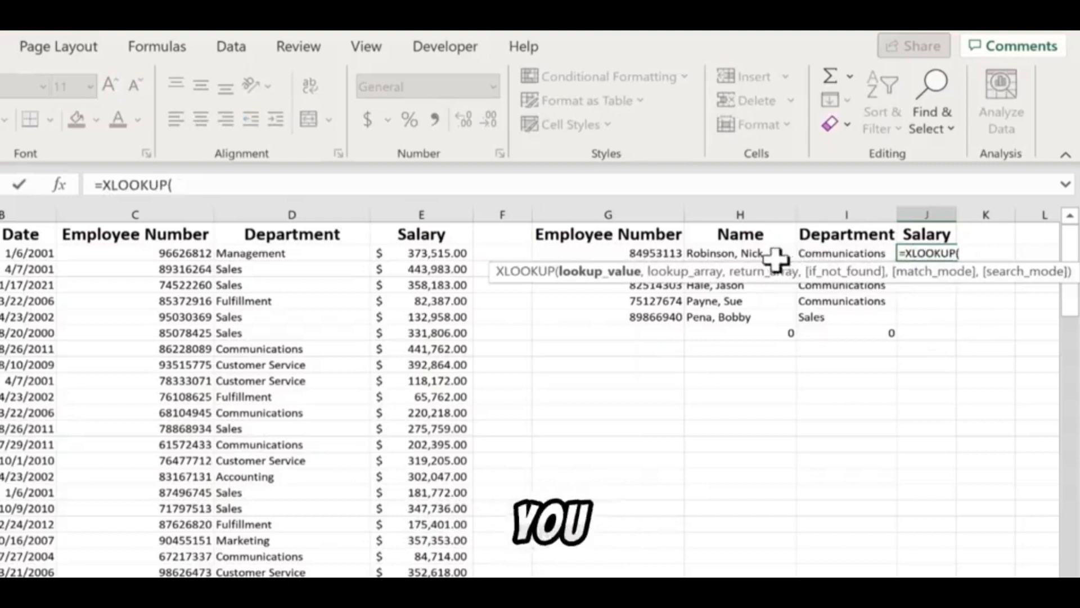
click(739, 253)
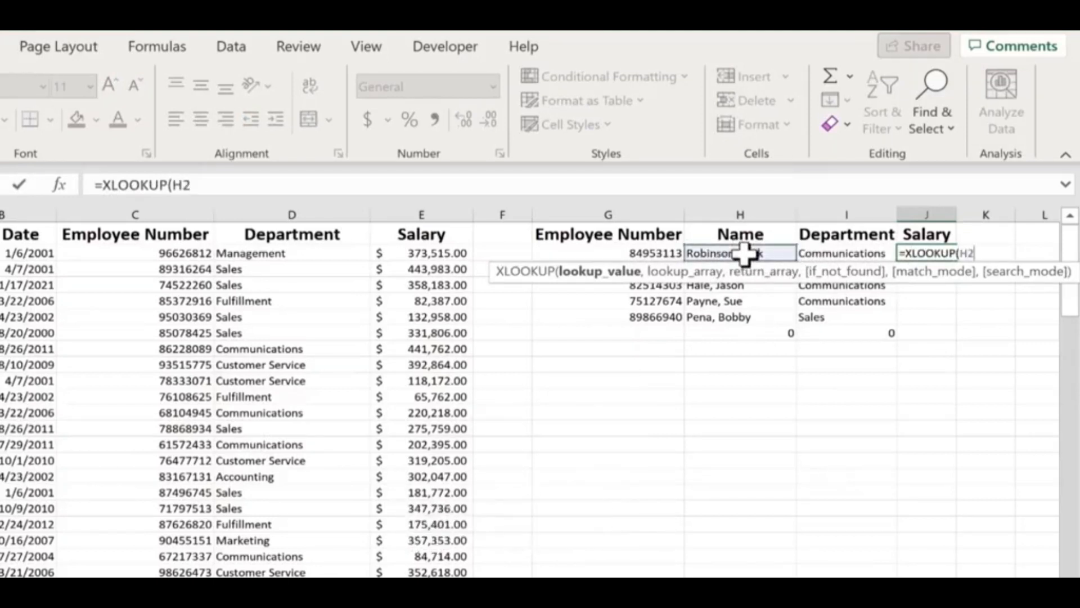
text(,)
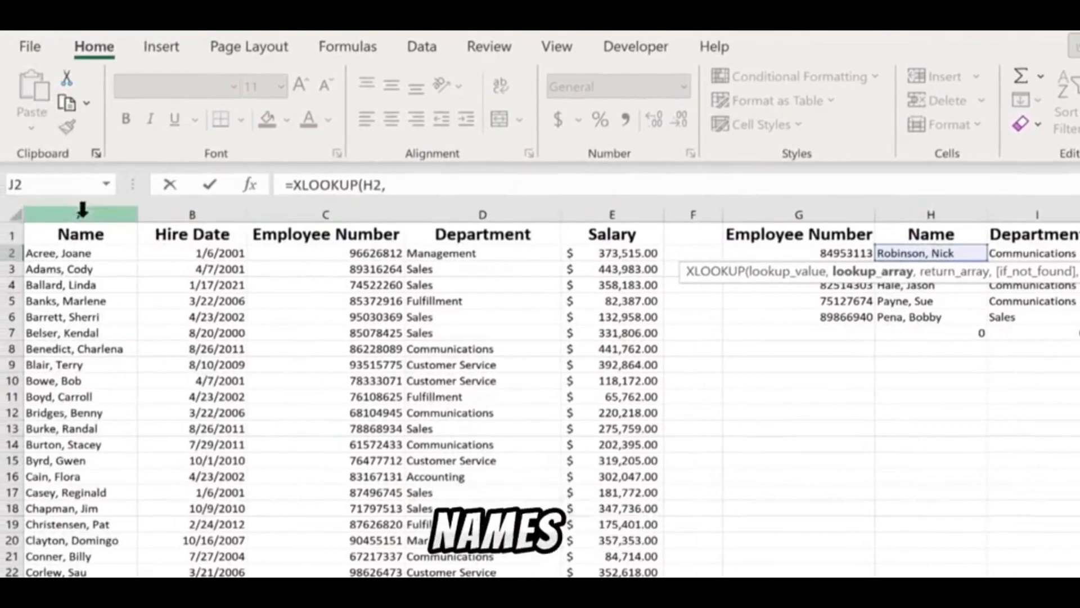
click(82, 209)
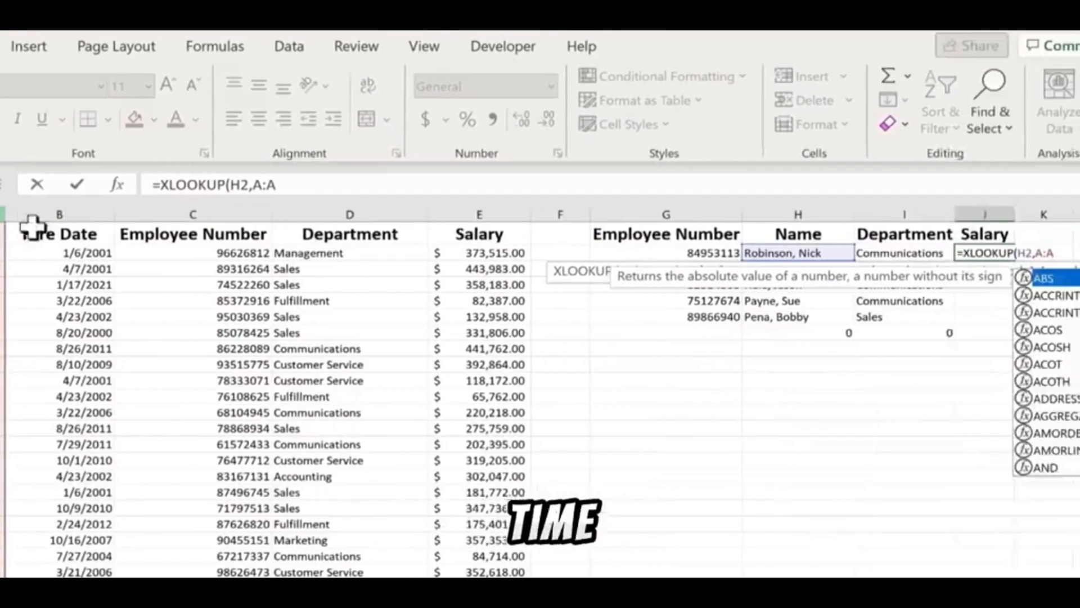
text(,)
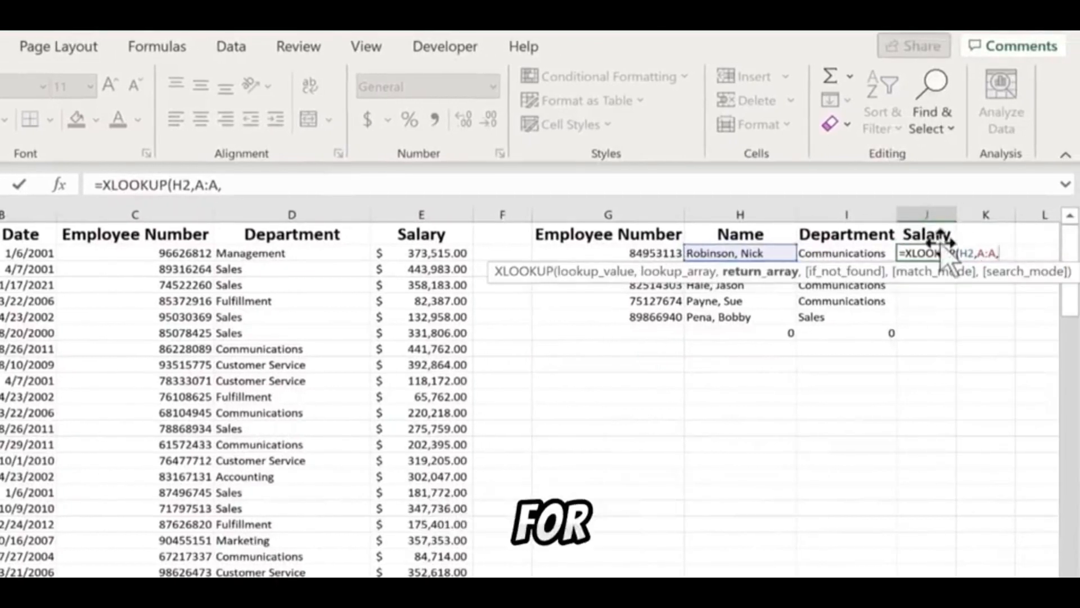
click(421, 215)
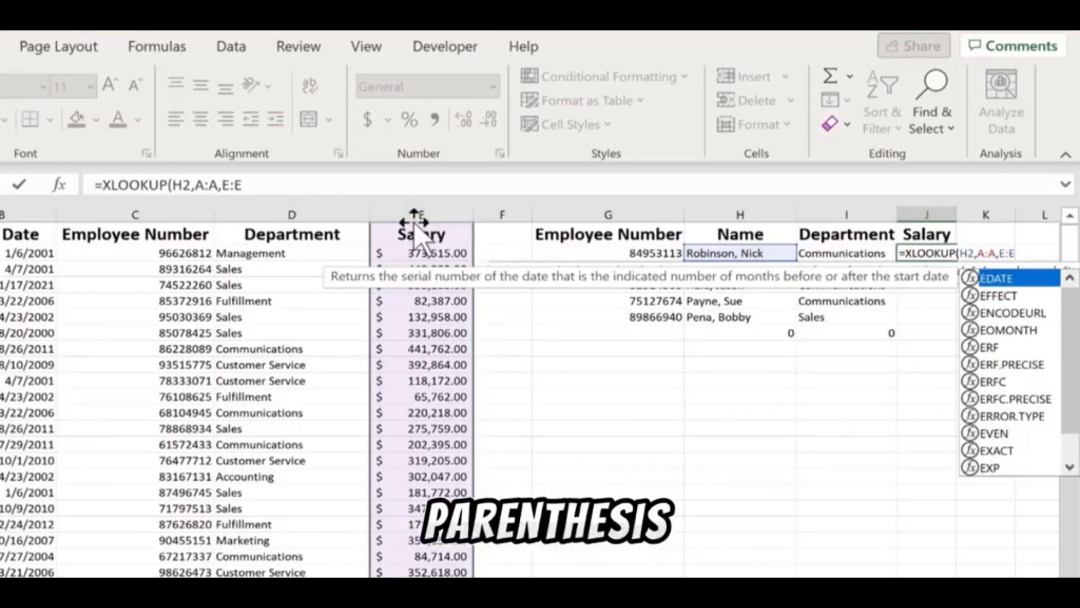
key(Return)
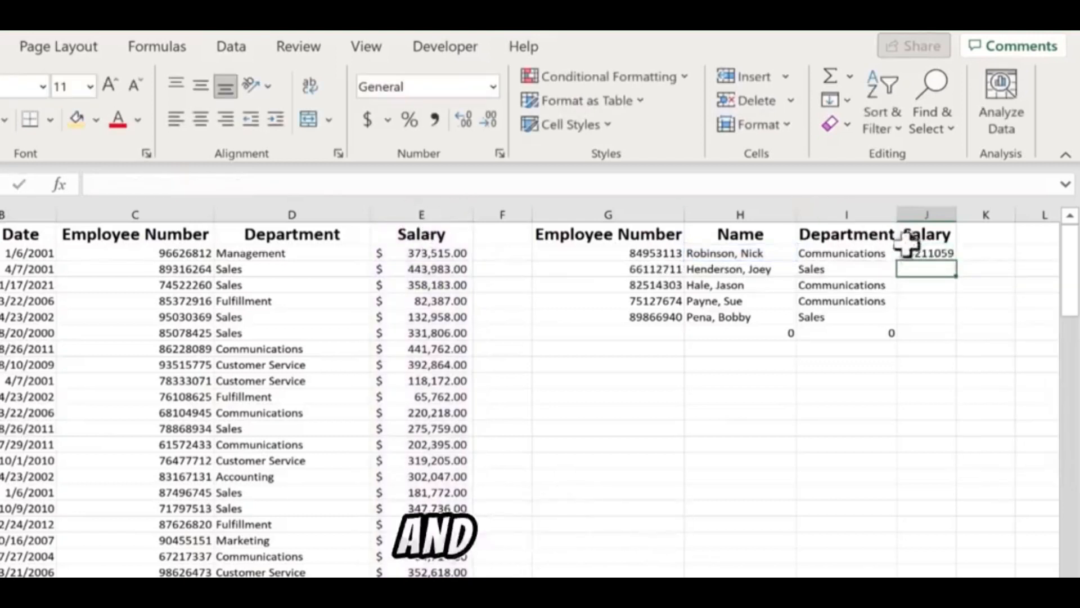
Copy the XLOOKUP formula from J2 down the Salary column through J7
click(932, 253)
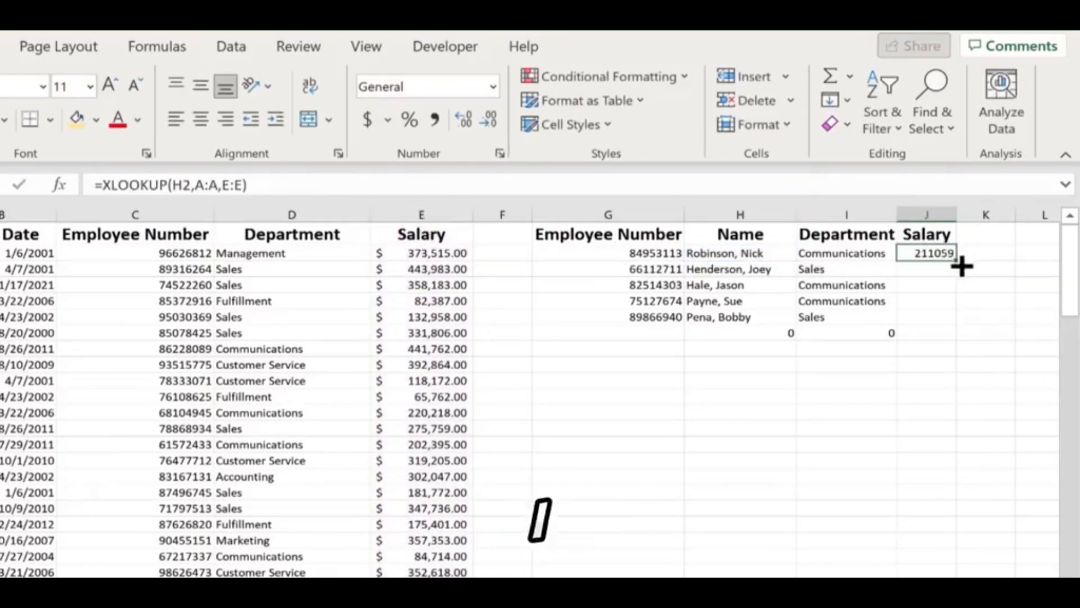
double_click(957, 259)
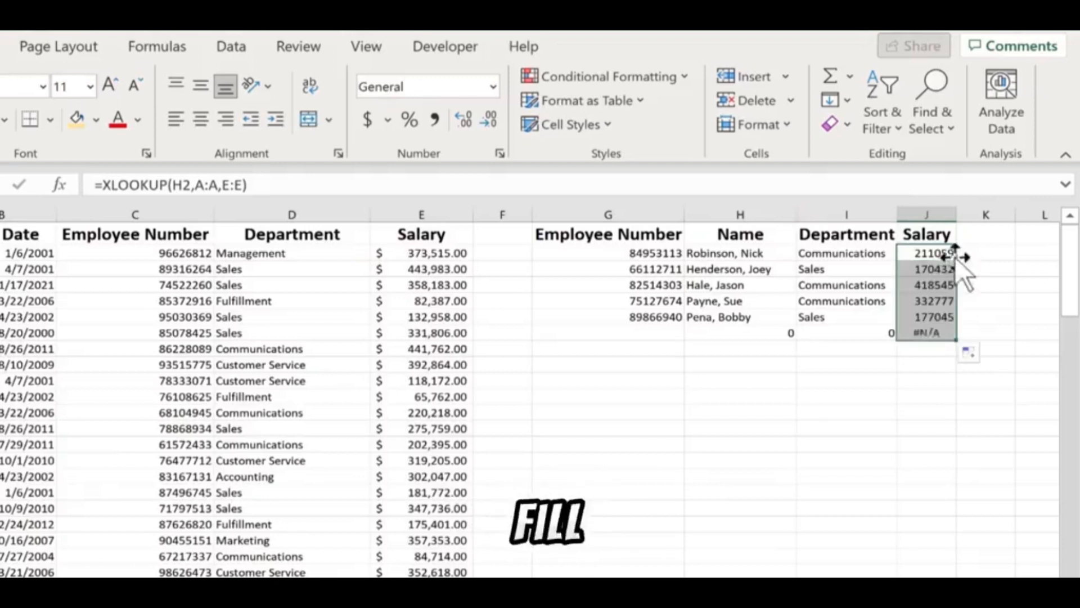
click(986, 413)
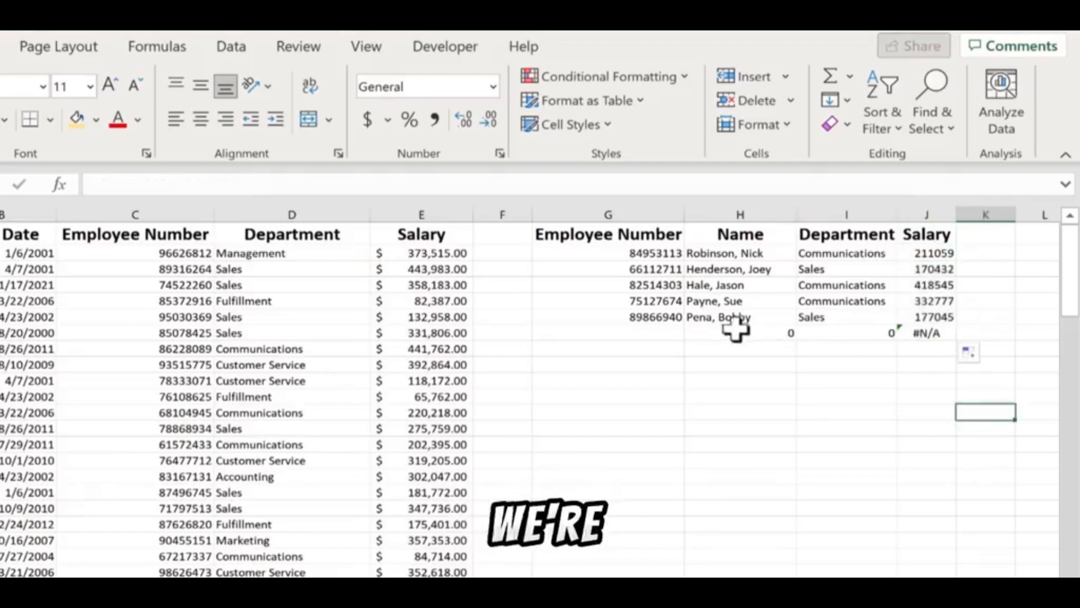
Copy the employee number from G6 into G7 to fill in the last lookup row
click(656, 315)
key(ctrl+c)
click(650, 335)
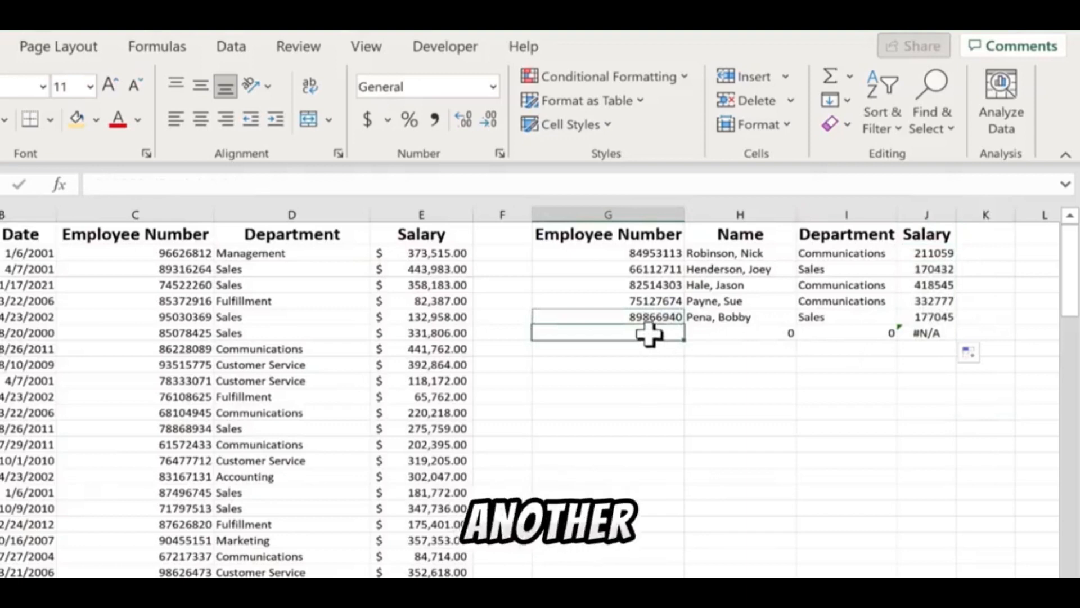
key(ctrl+v)
click(813, 409)
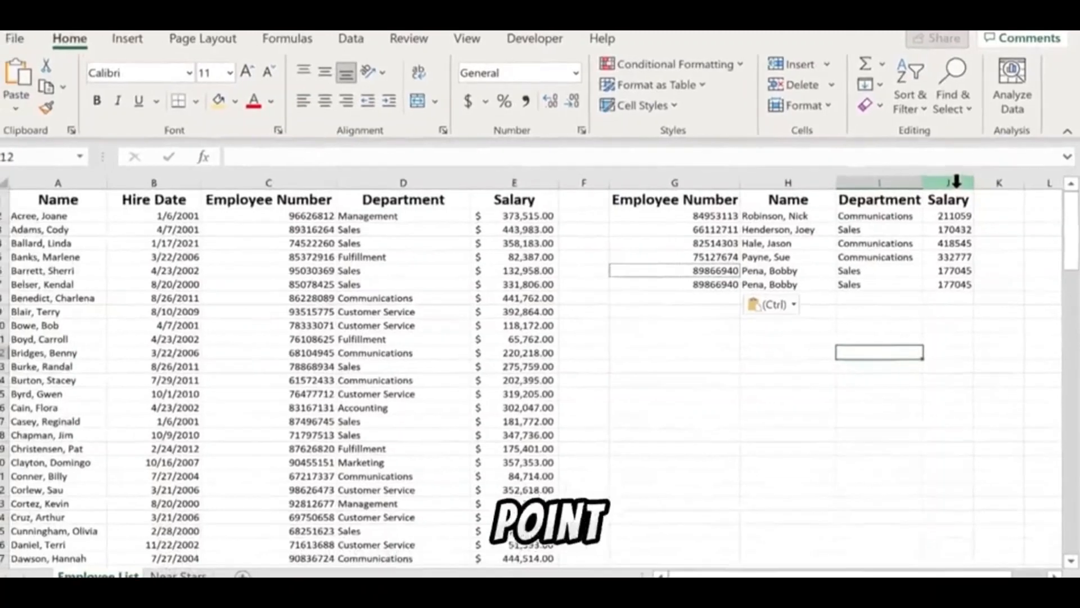
Format the whole Salary column J with the dollar Accounting number format
click(922, 205)
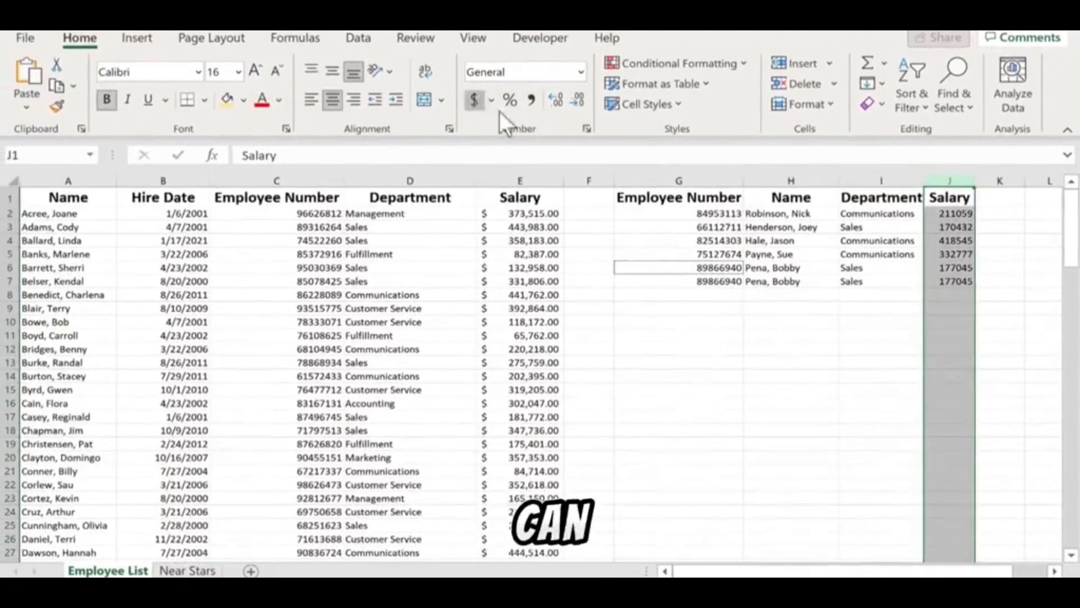
click(474, 101)
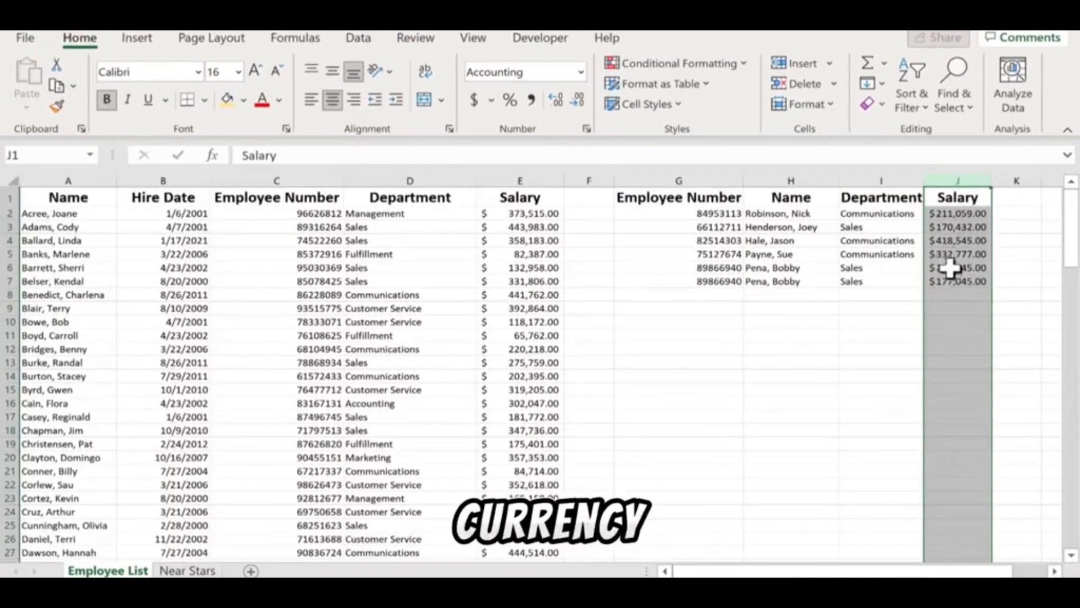